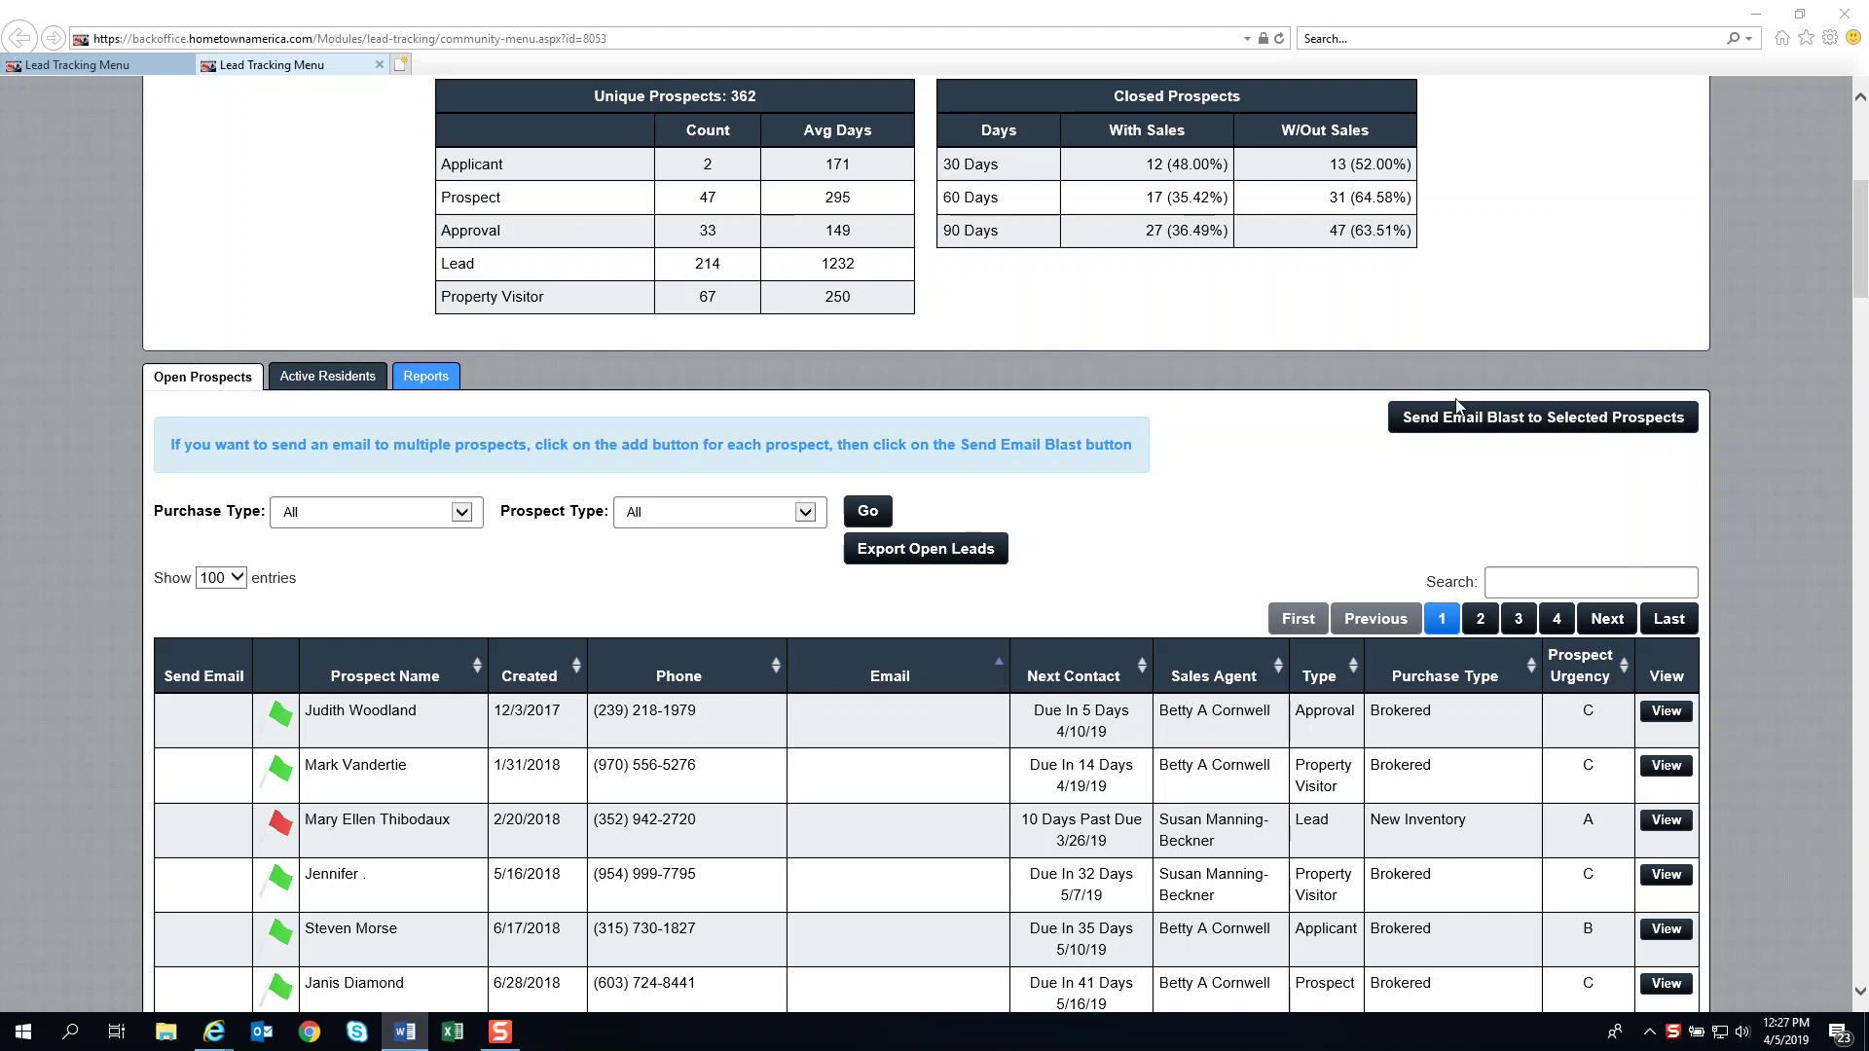
- Scroll the Del Tura Country Club Open Prospects list to find the first prospect's row
scroll(1363, 409, "up", 6)
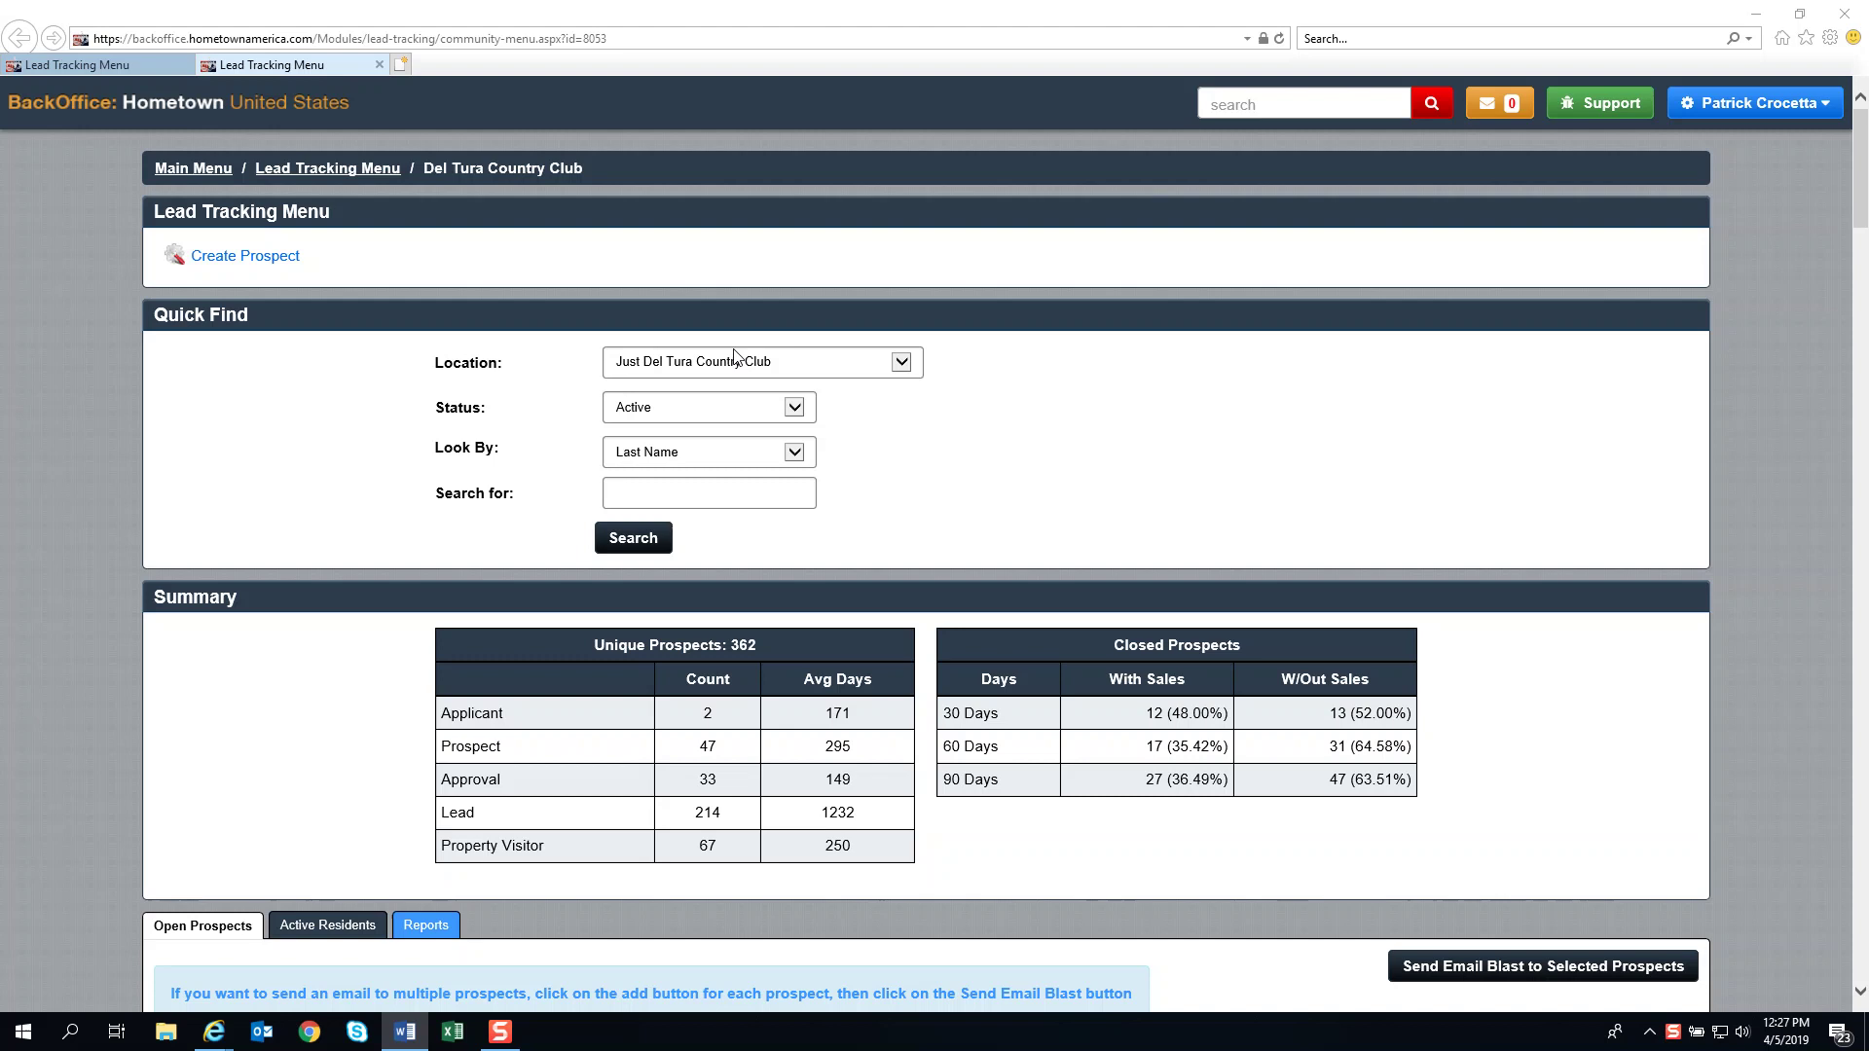
scroll(1047, 384, "down", 4)
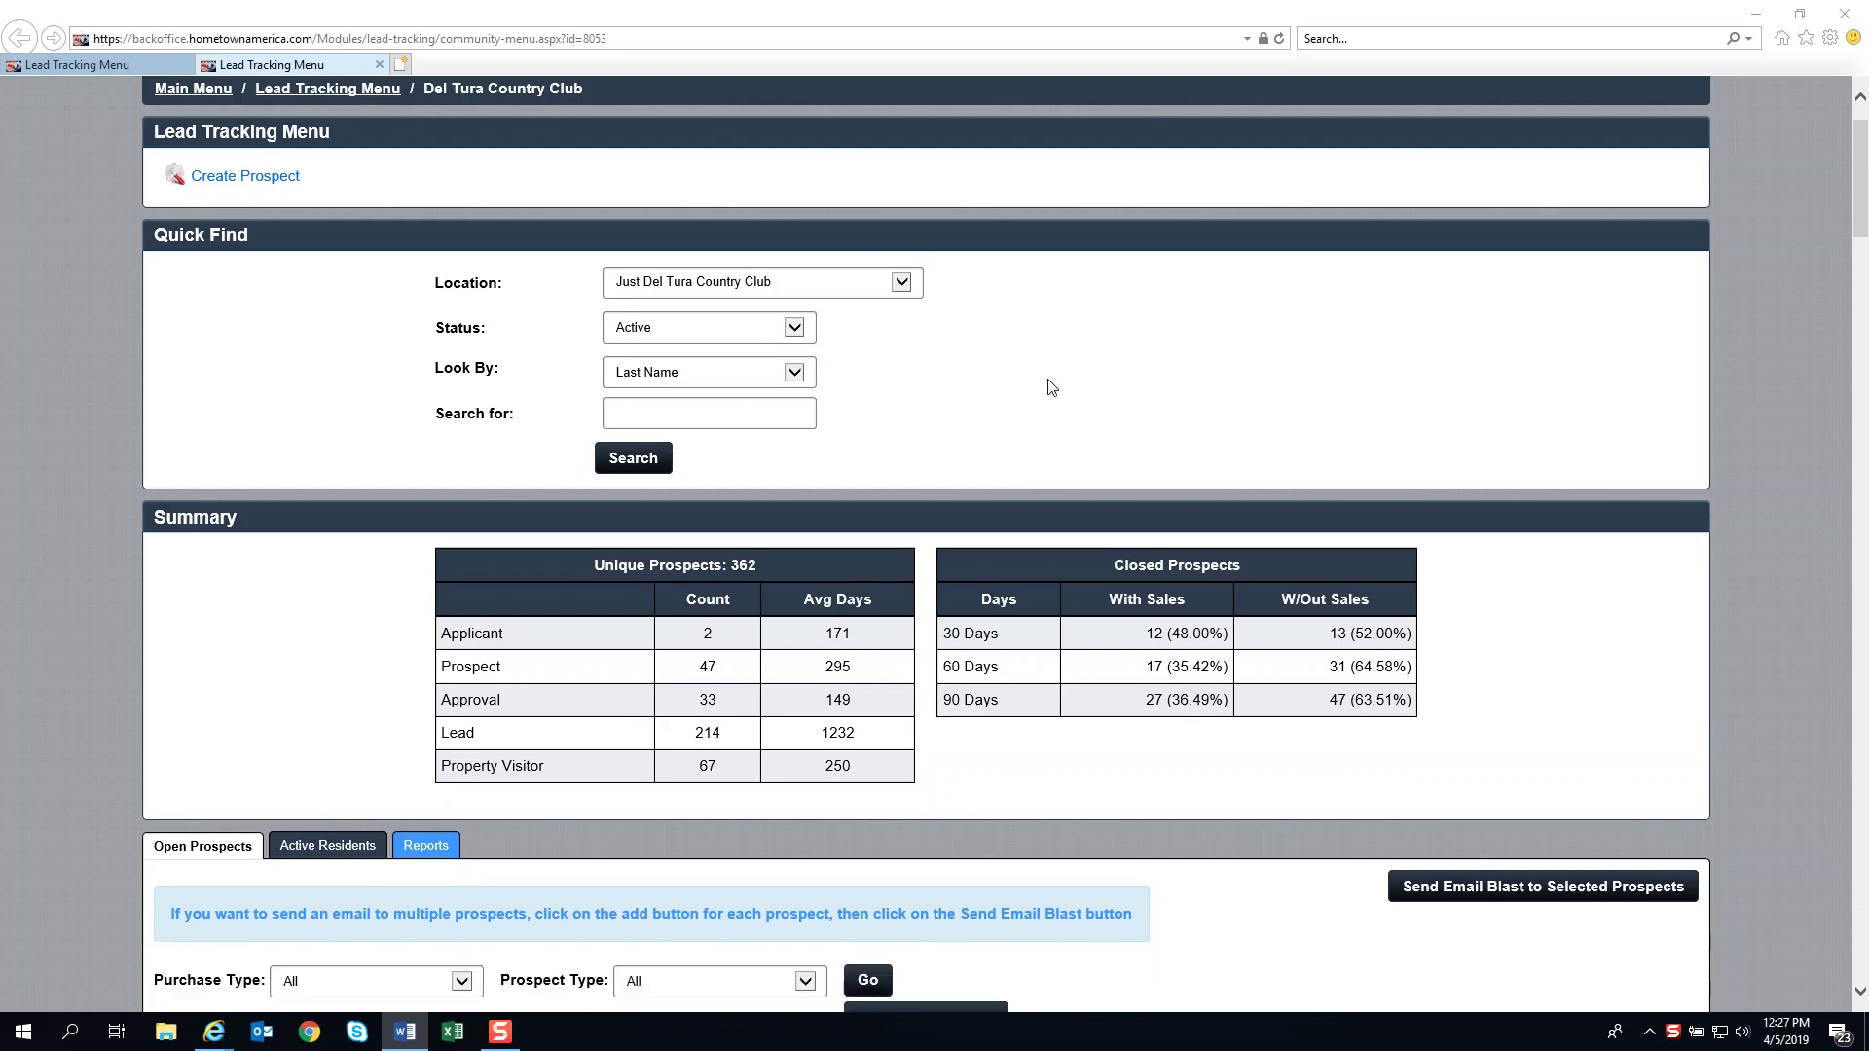
scroll(1051, 387, "down", 4)
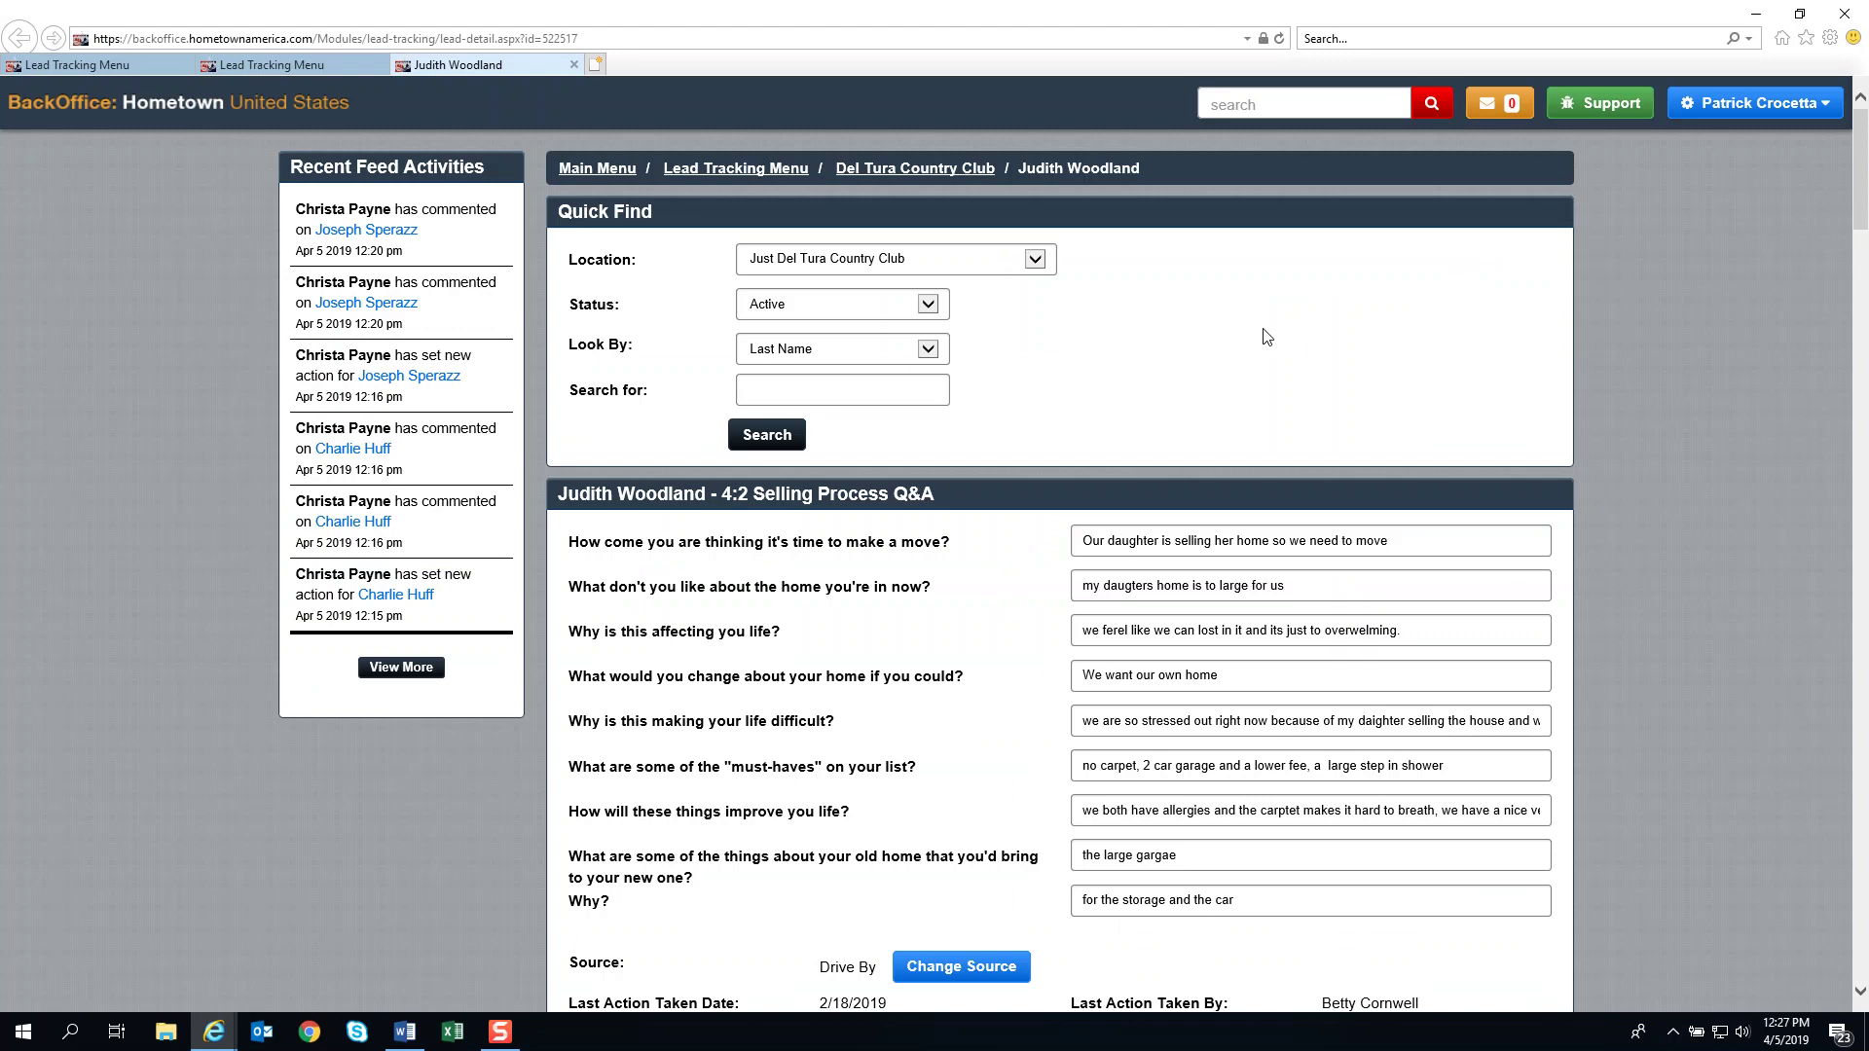
scroll(1266, 336, "down", 15)
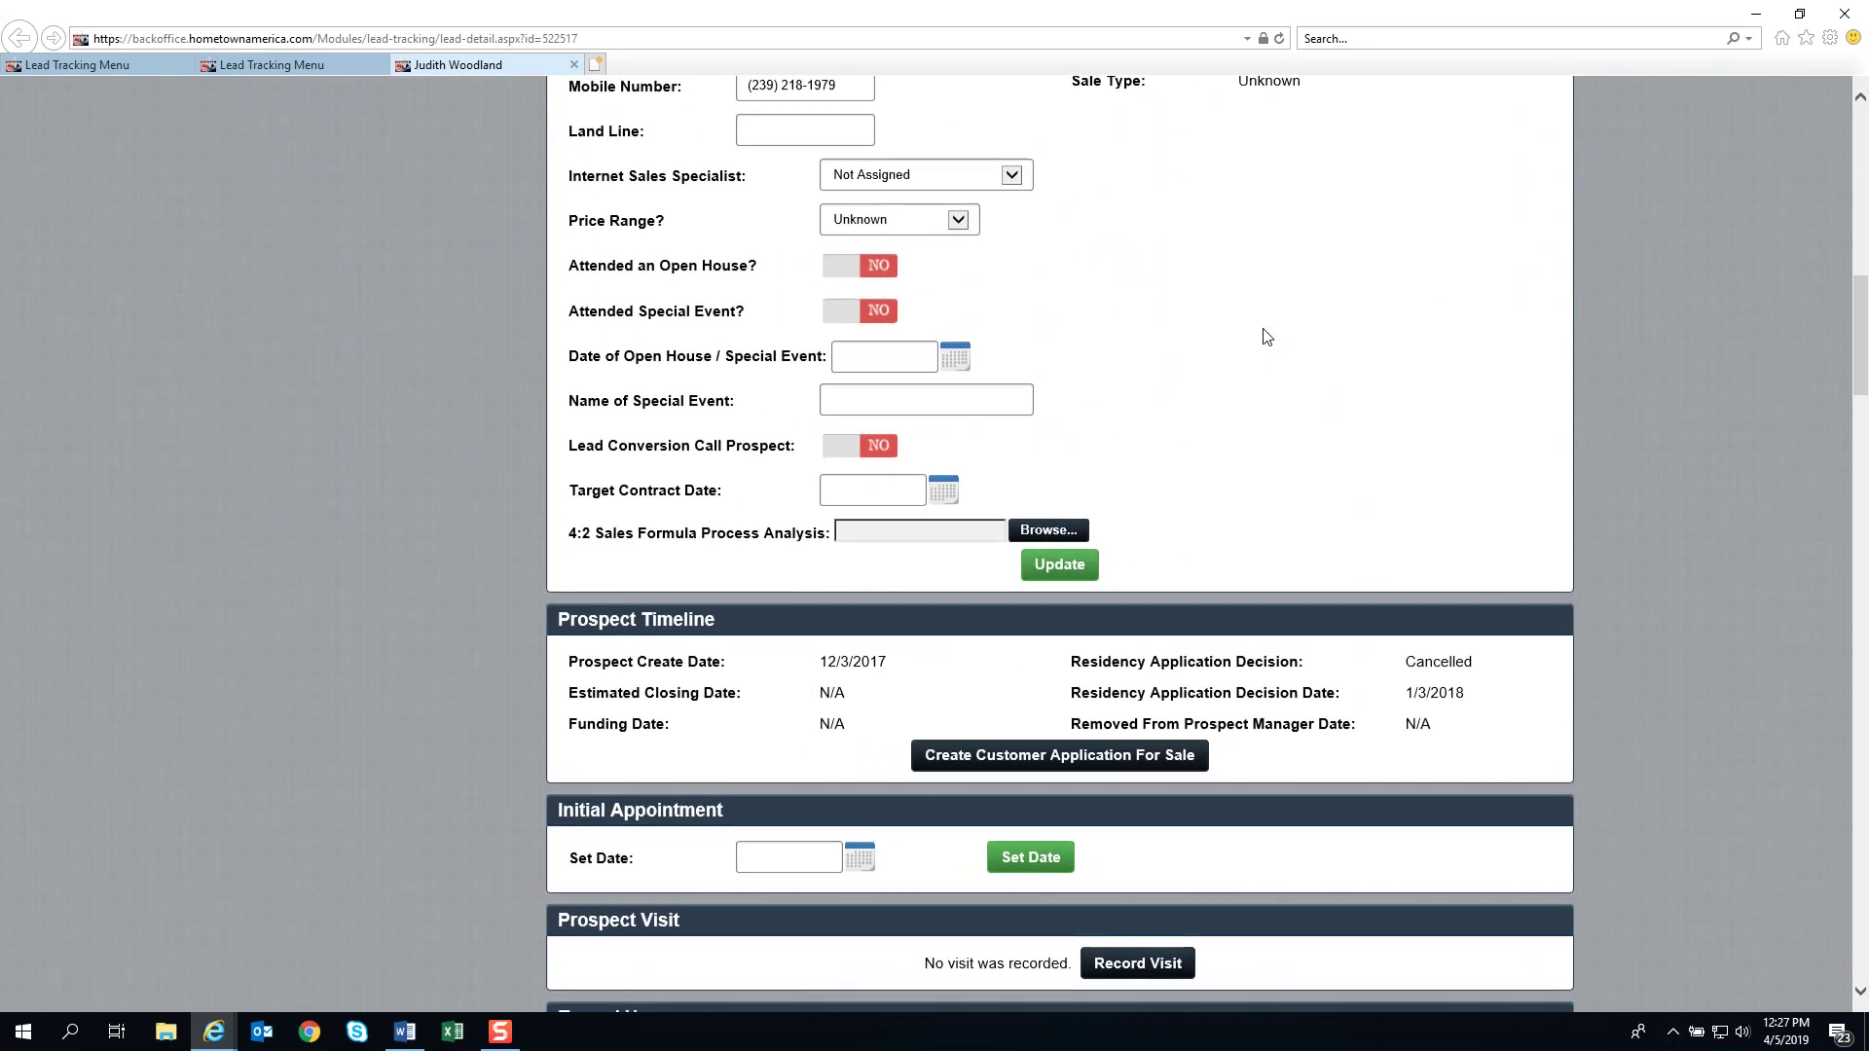
scroll(1266, 337, "down", 20)
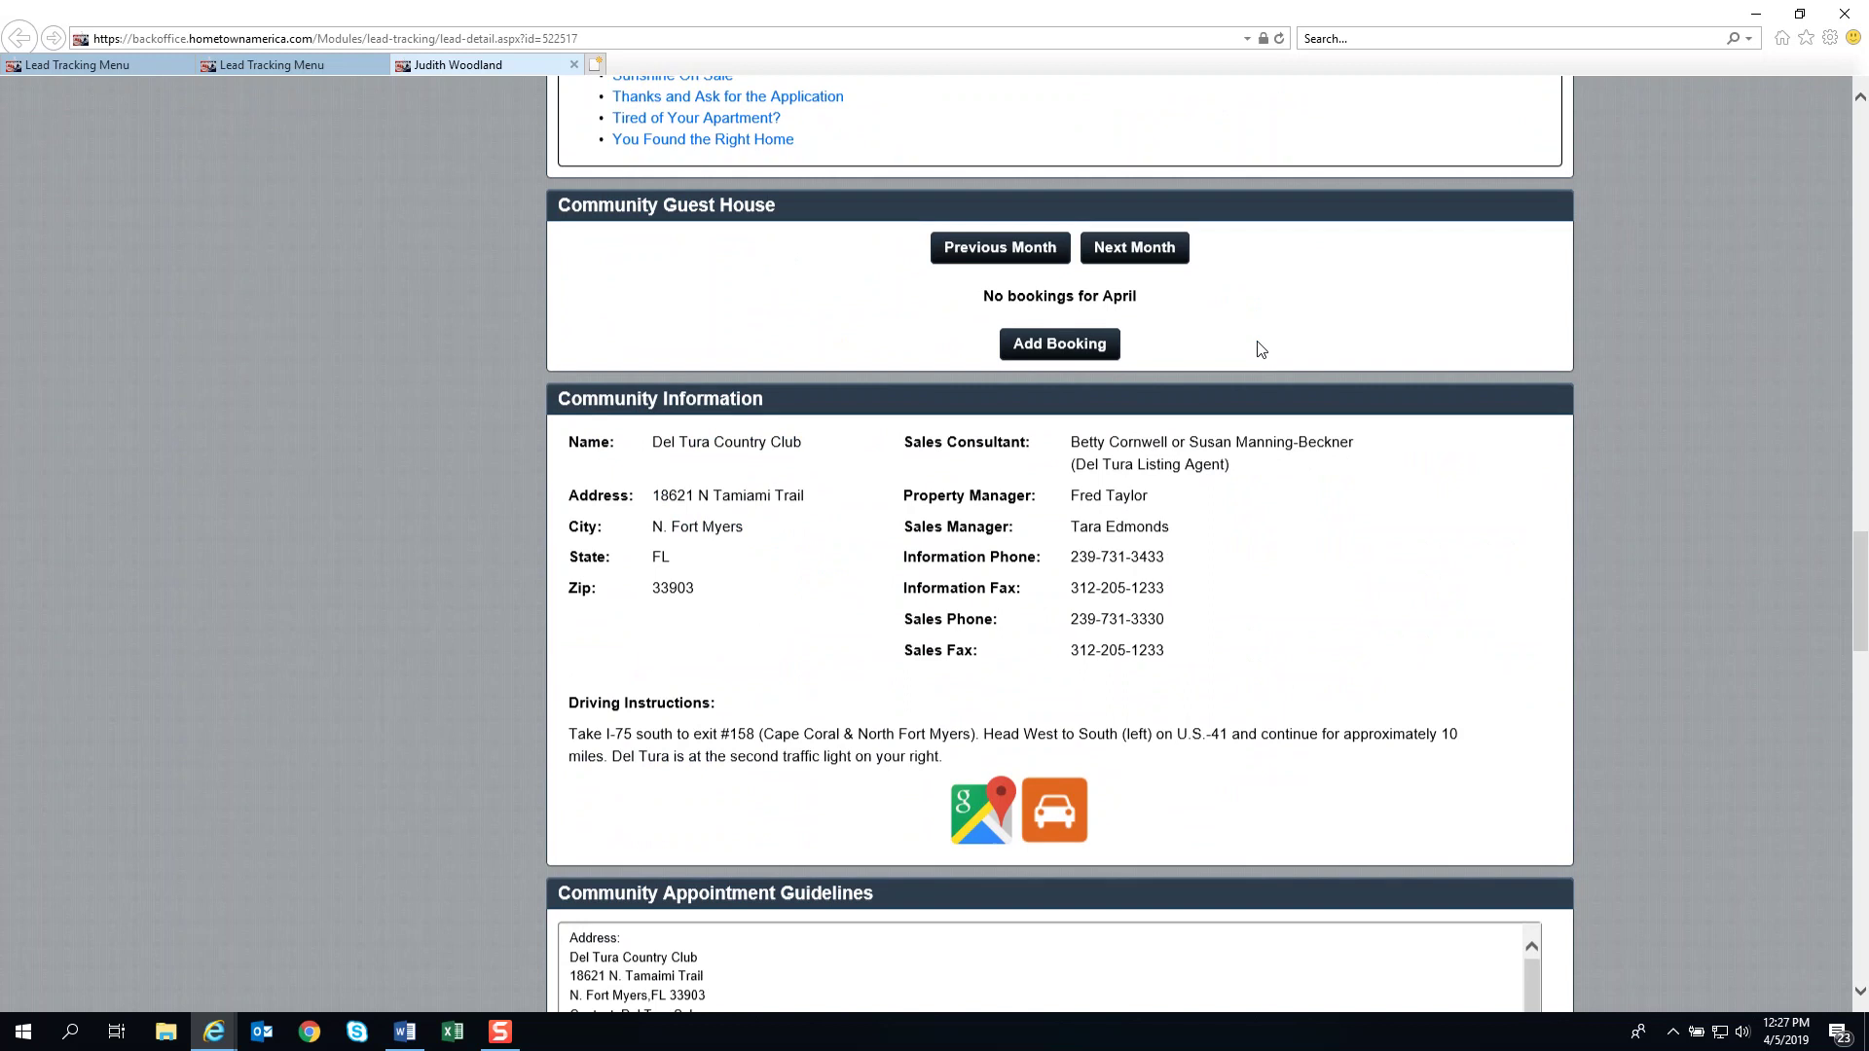
scroll(1262, 351, "down", 20)
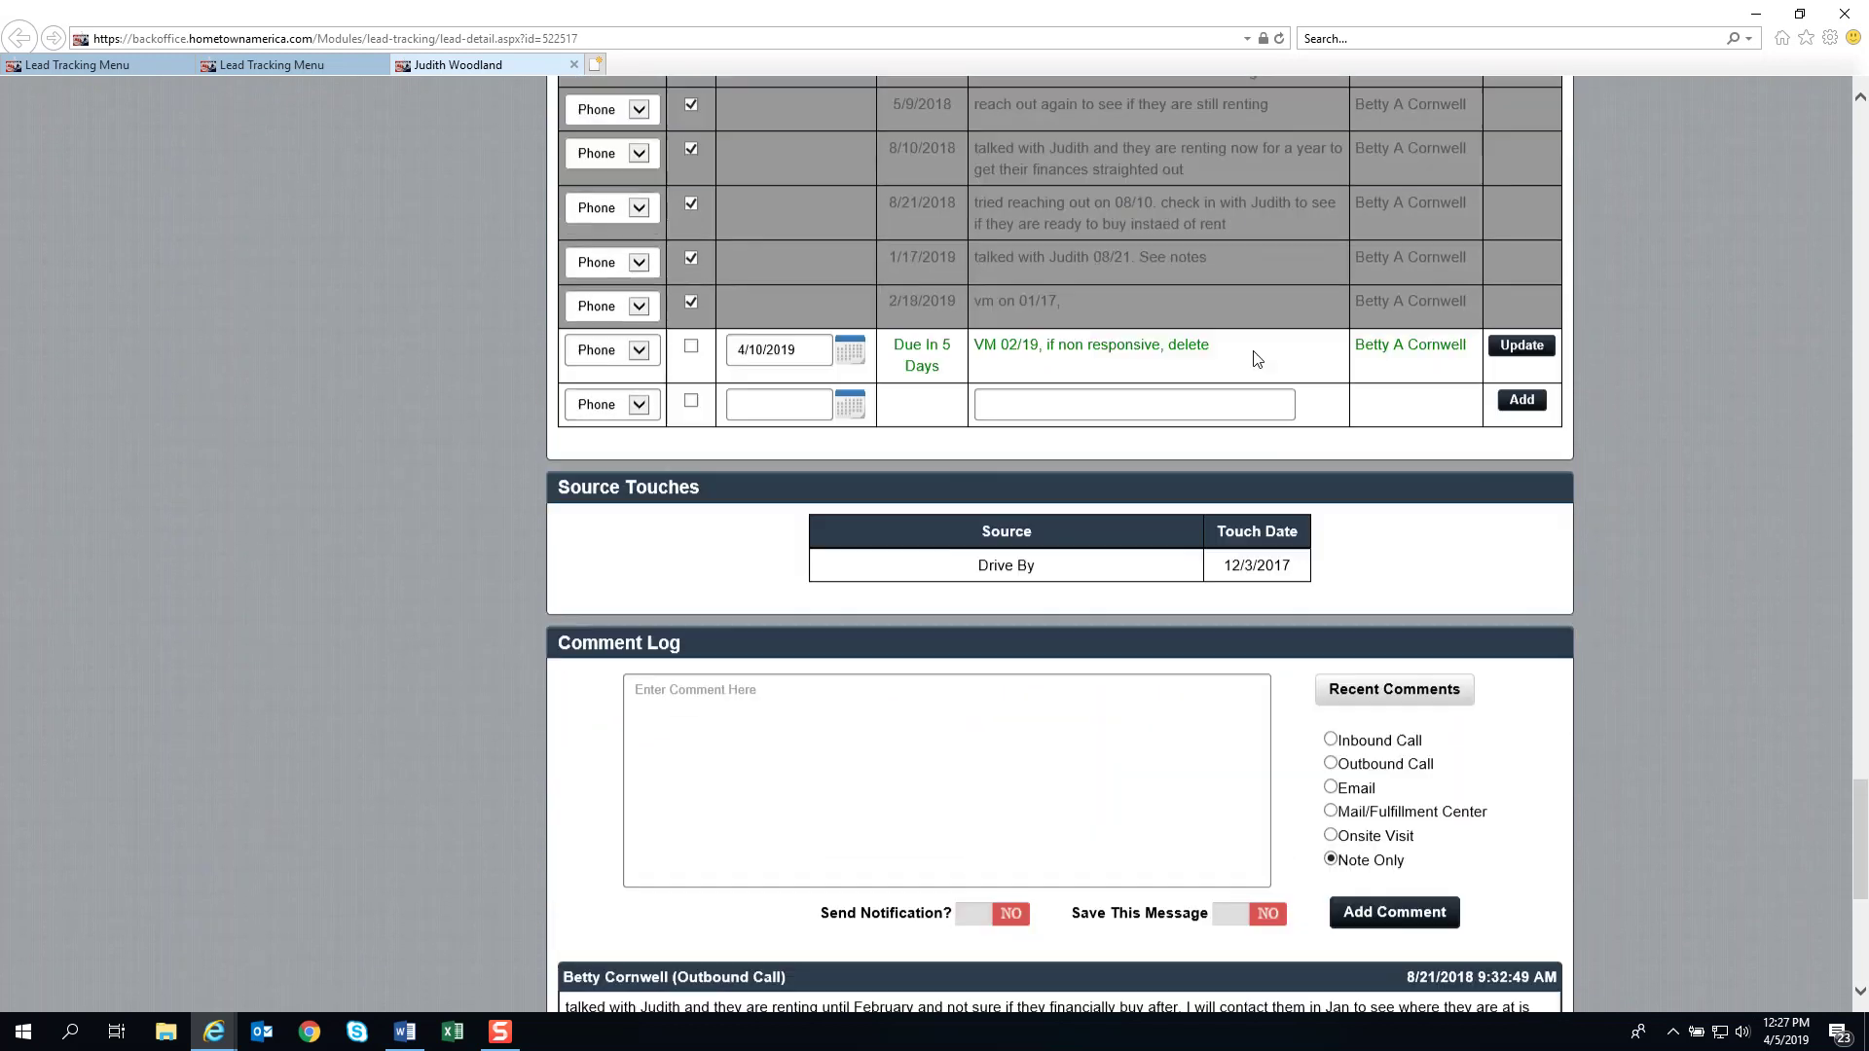
scroll(1253, 358, "down", 6)
scroll(1253, 358, "up", 10)
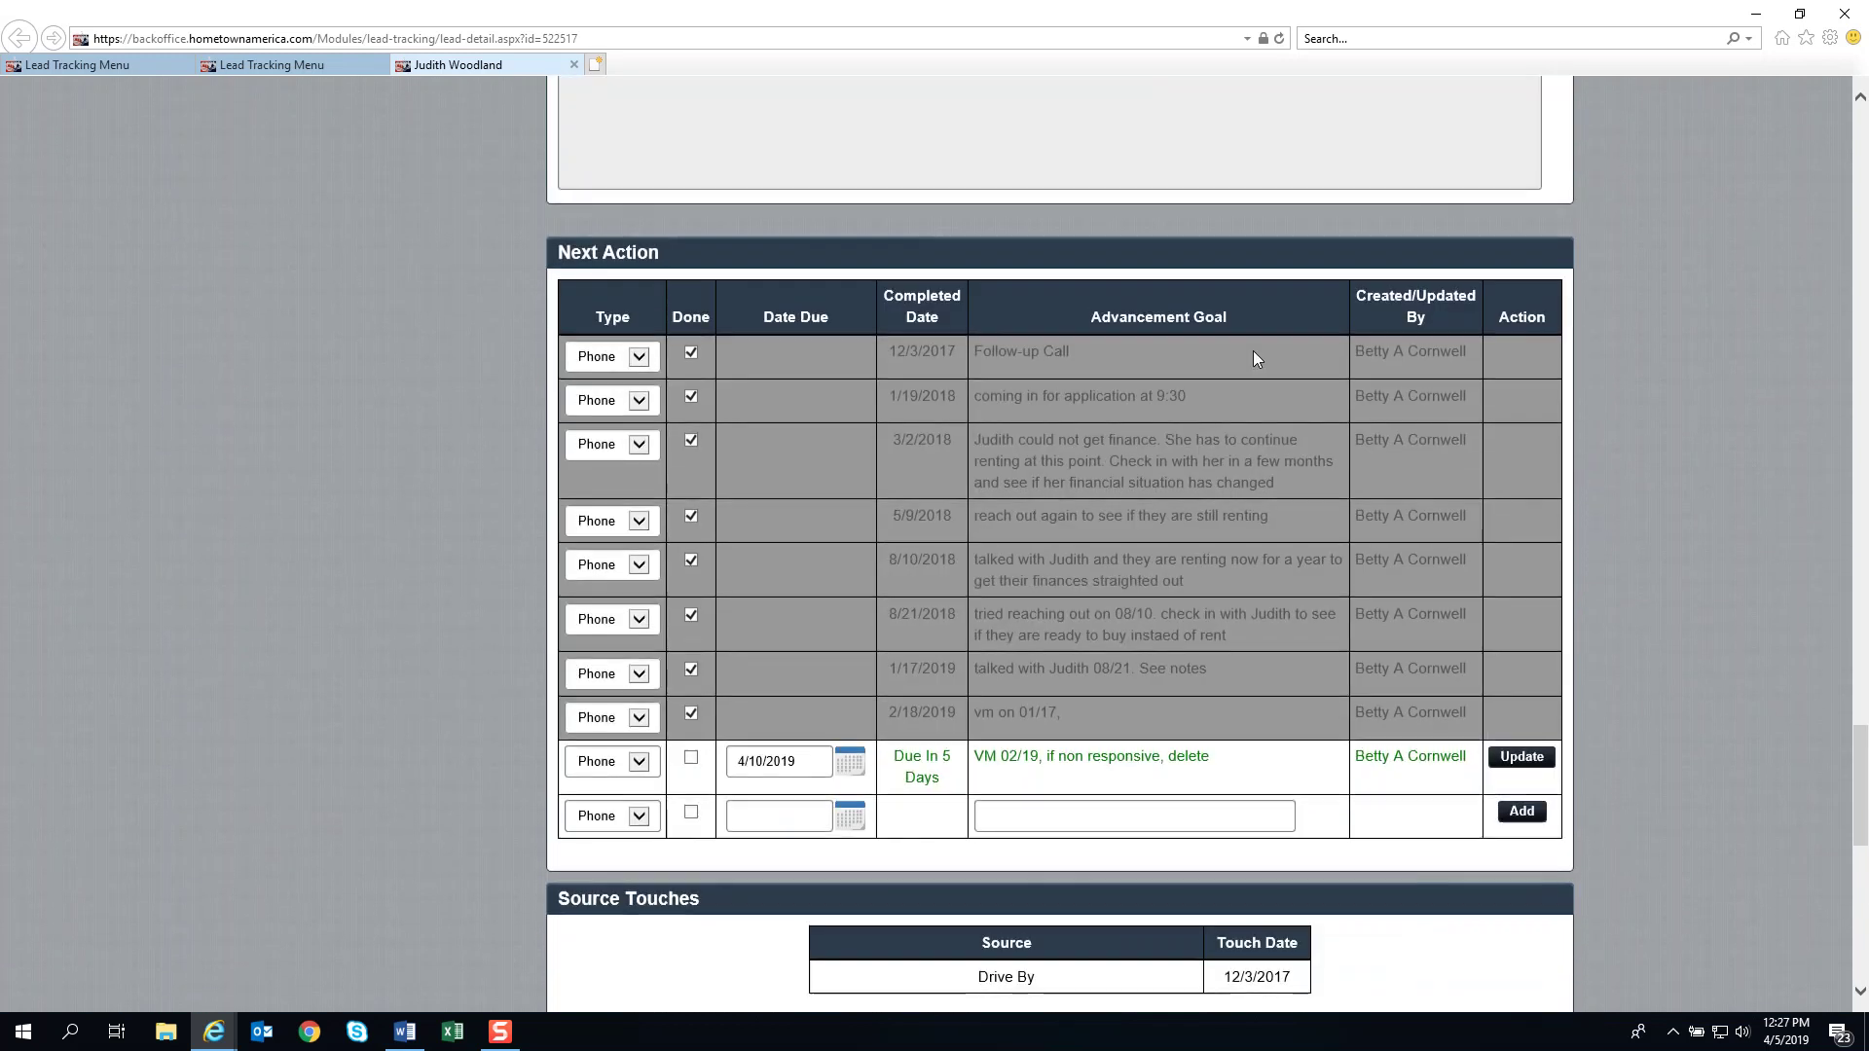
scroll(1254, 358, "up", 20)
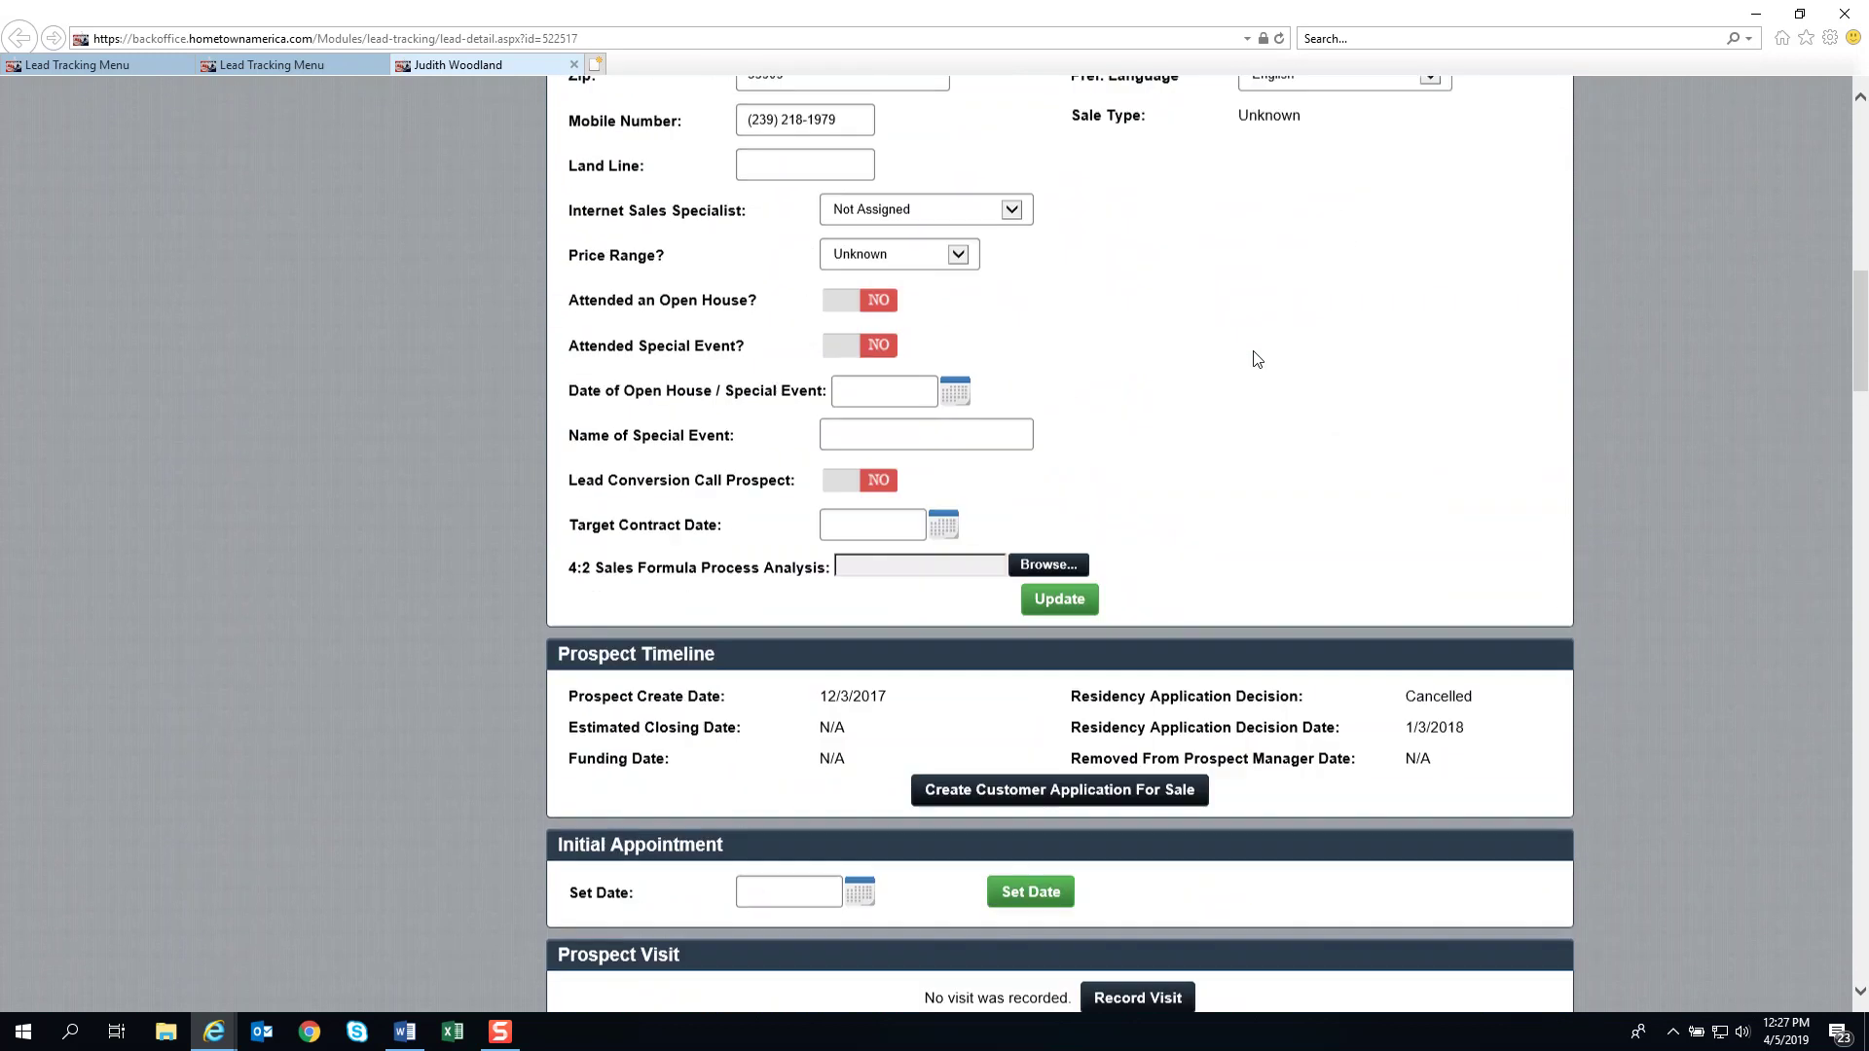
scroll(1255, 359, "up", 15)
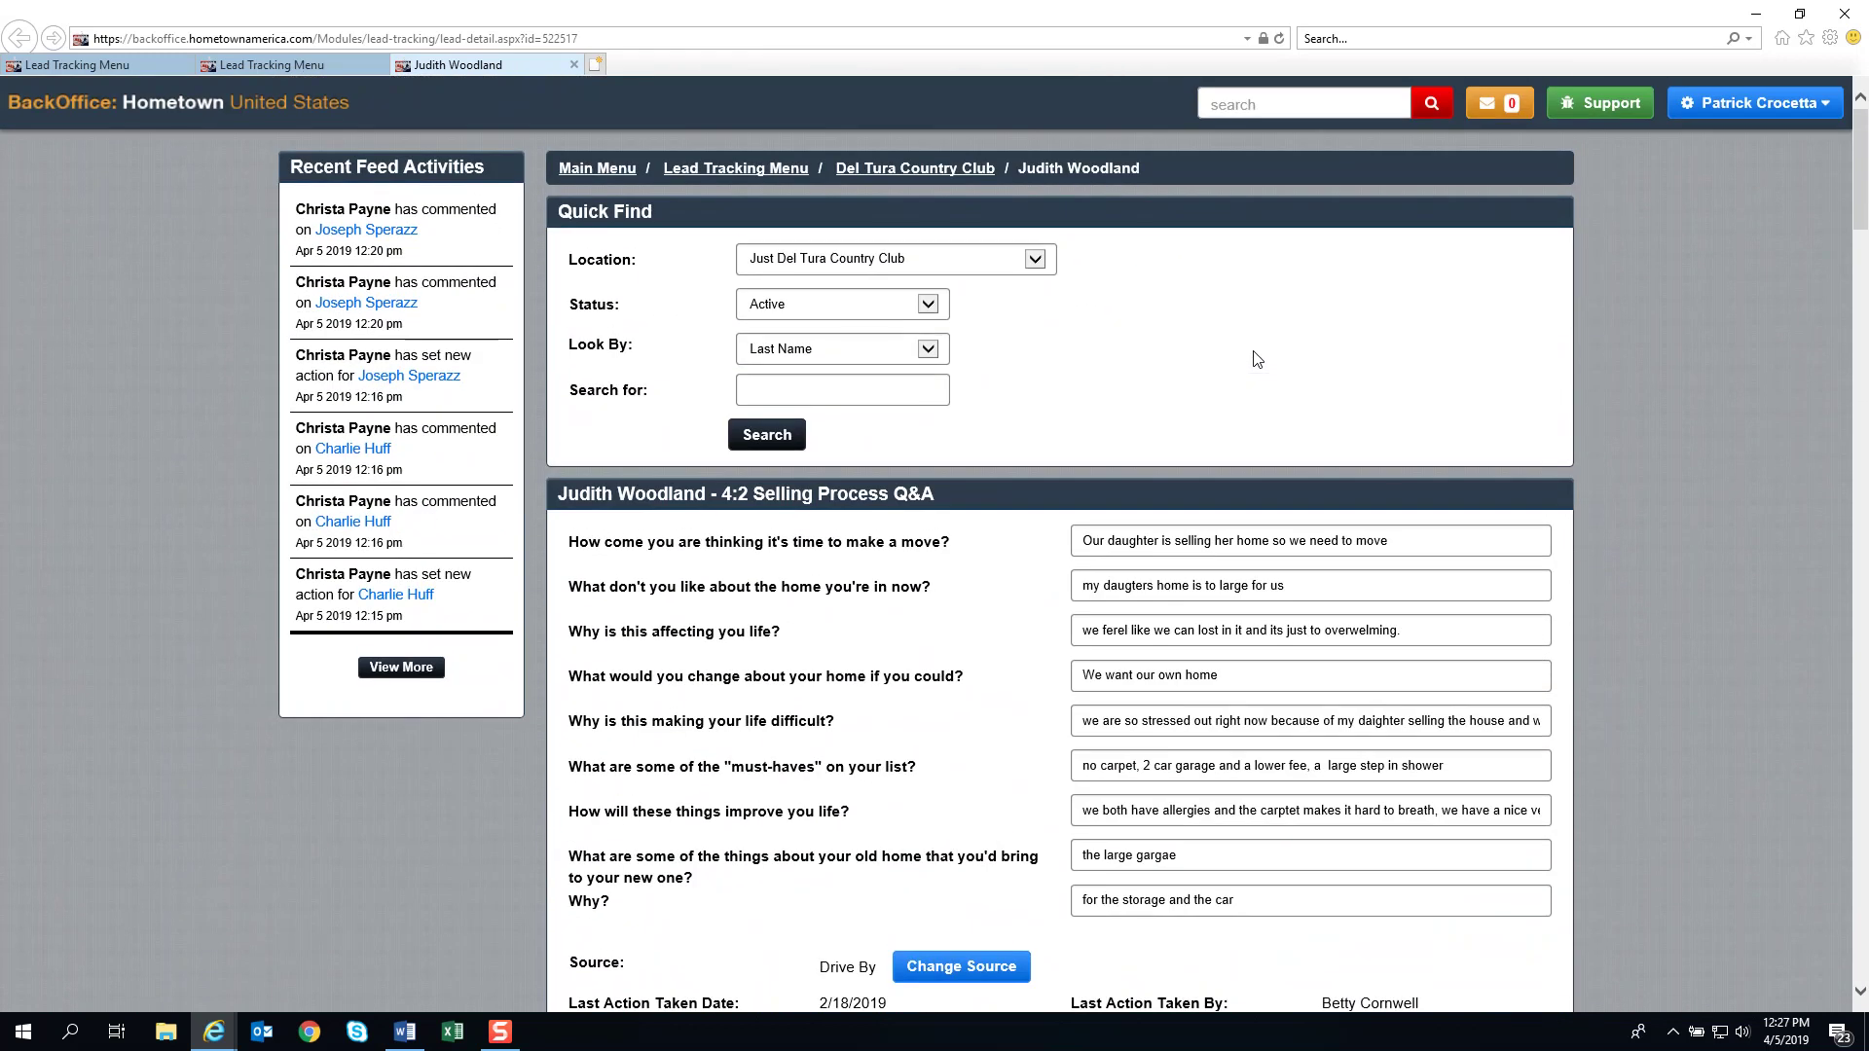
scroll(1256, 358, "down", 2)
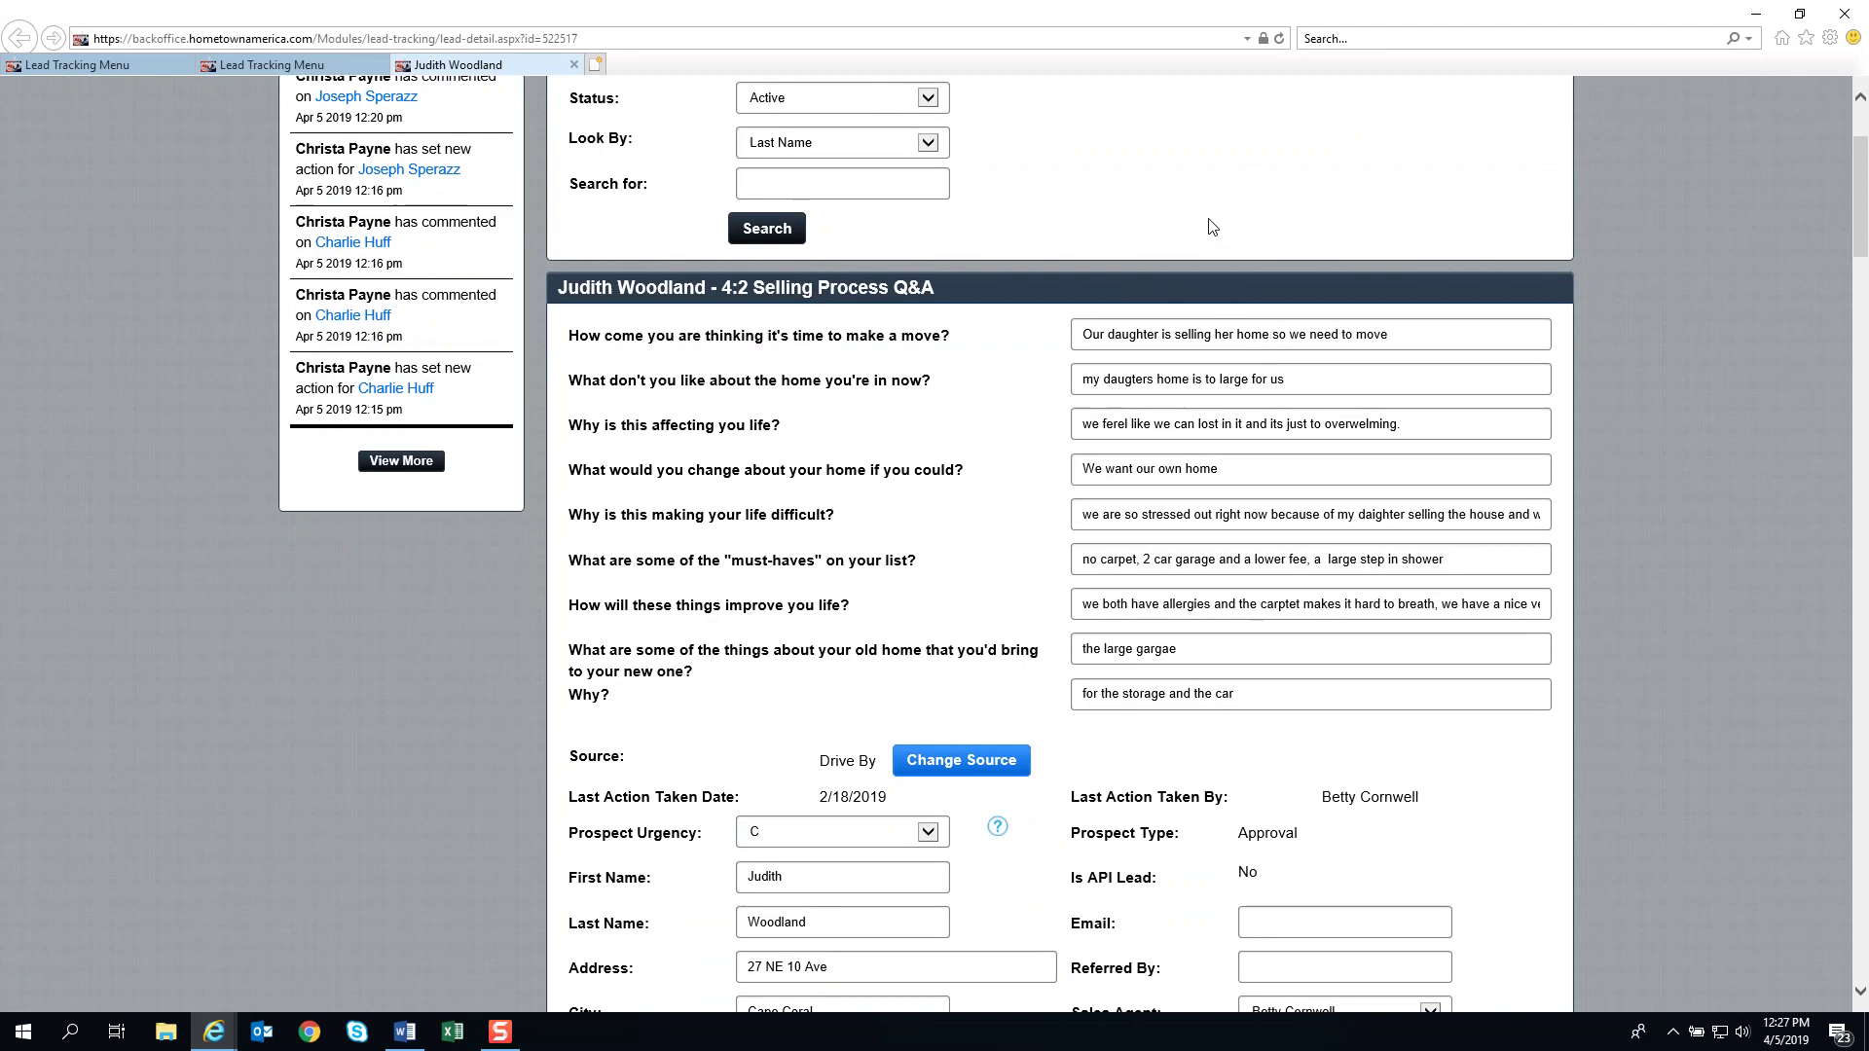
scroll(1207, 235, "up", 2)
scroll(1207, 234, "down", 1)
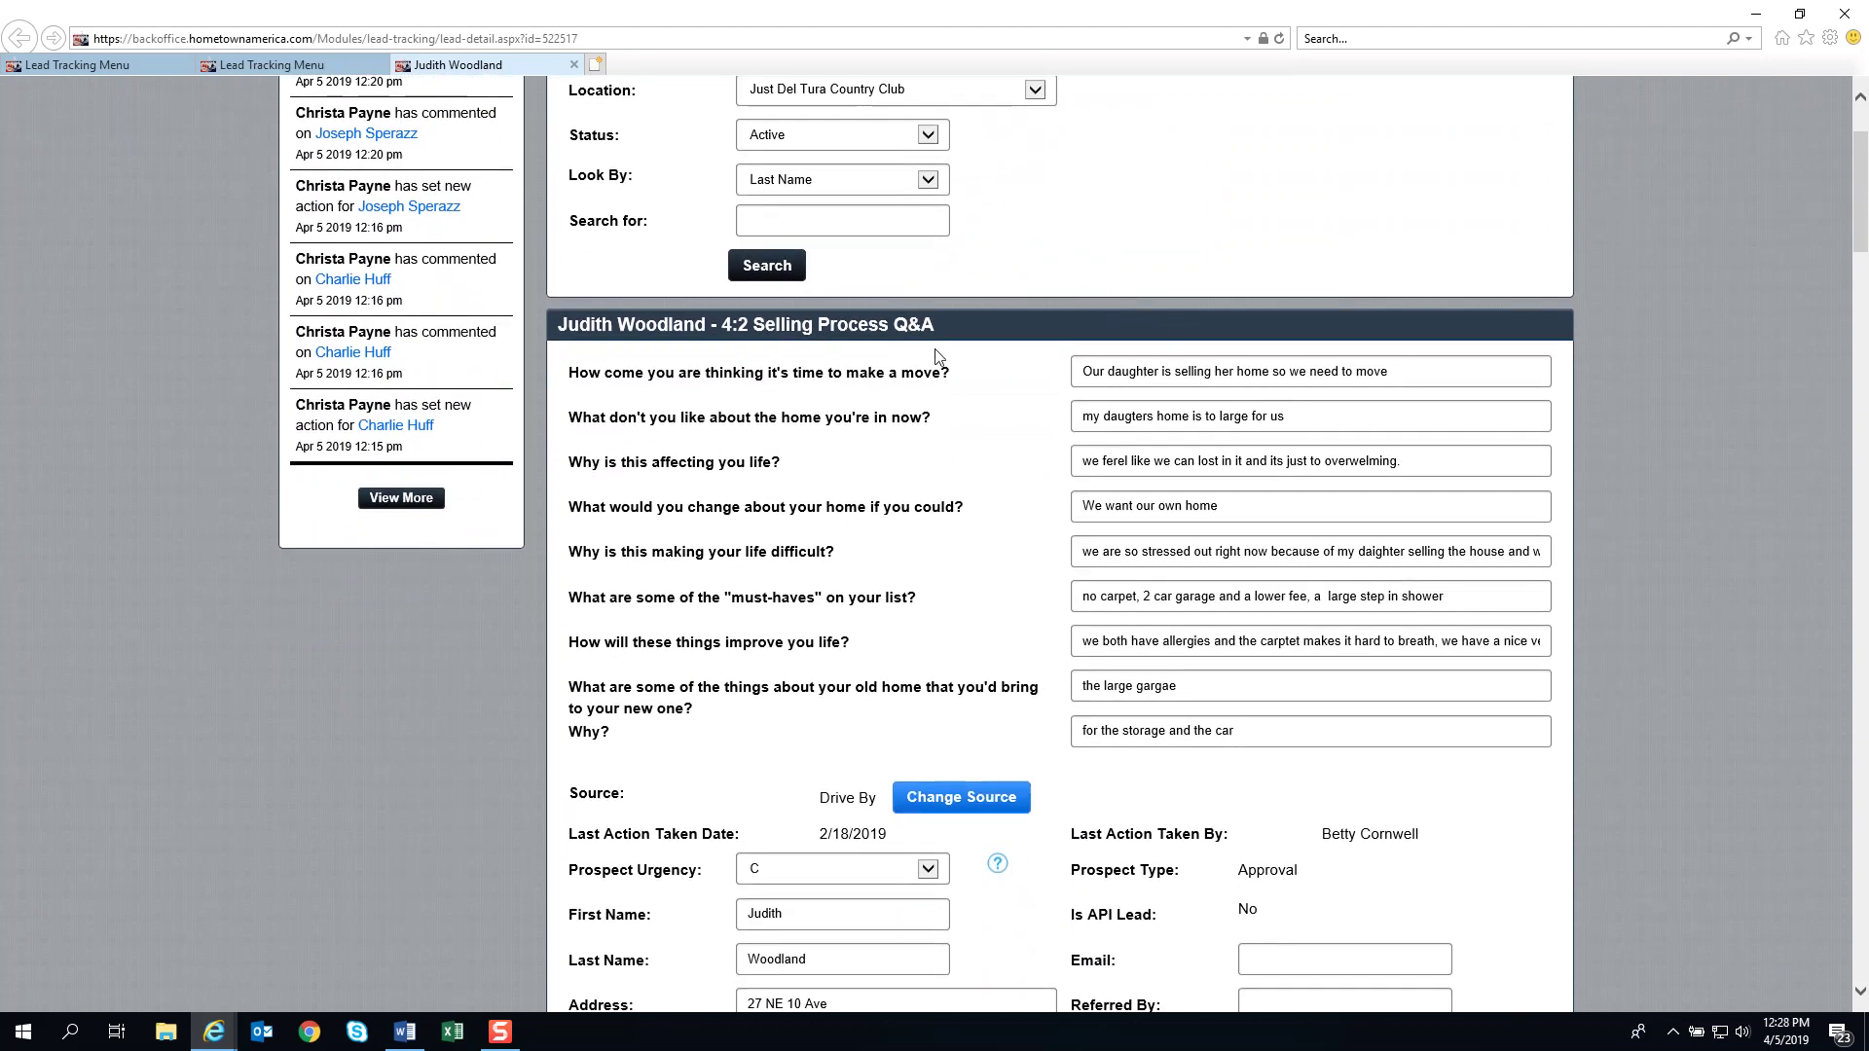
scroll(979, 355, "down", 1)
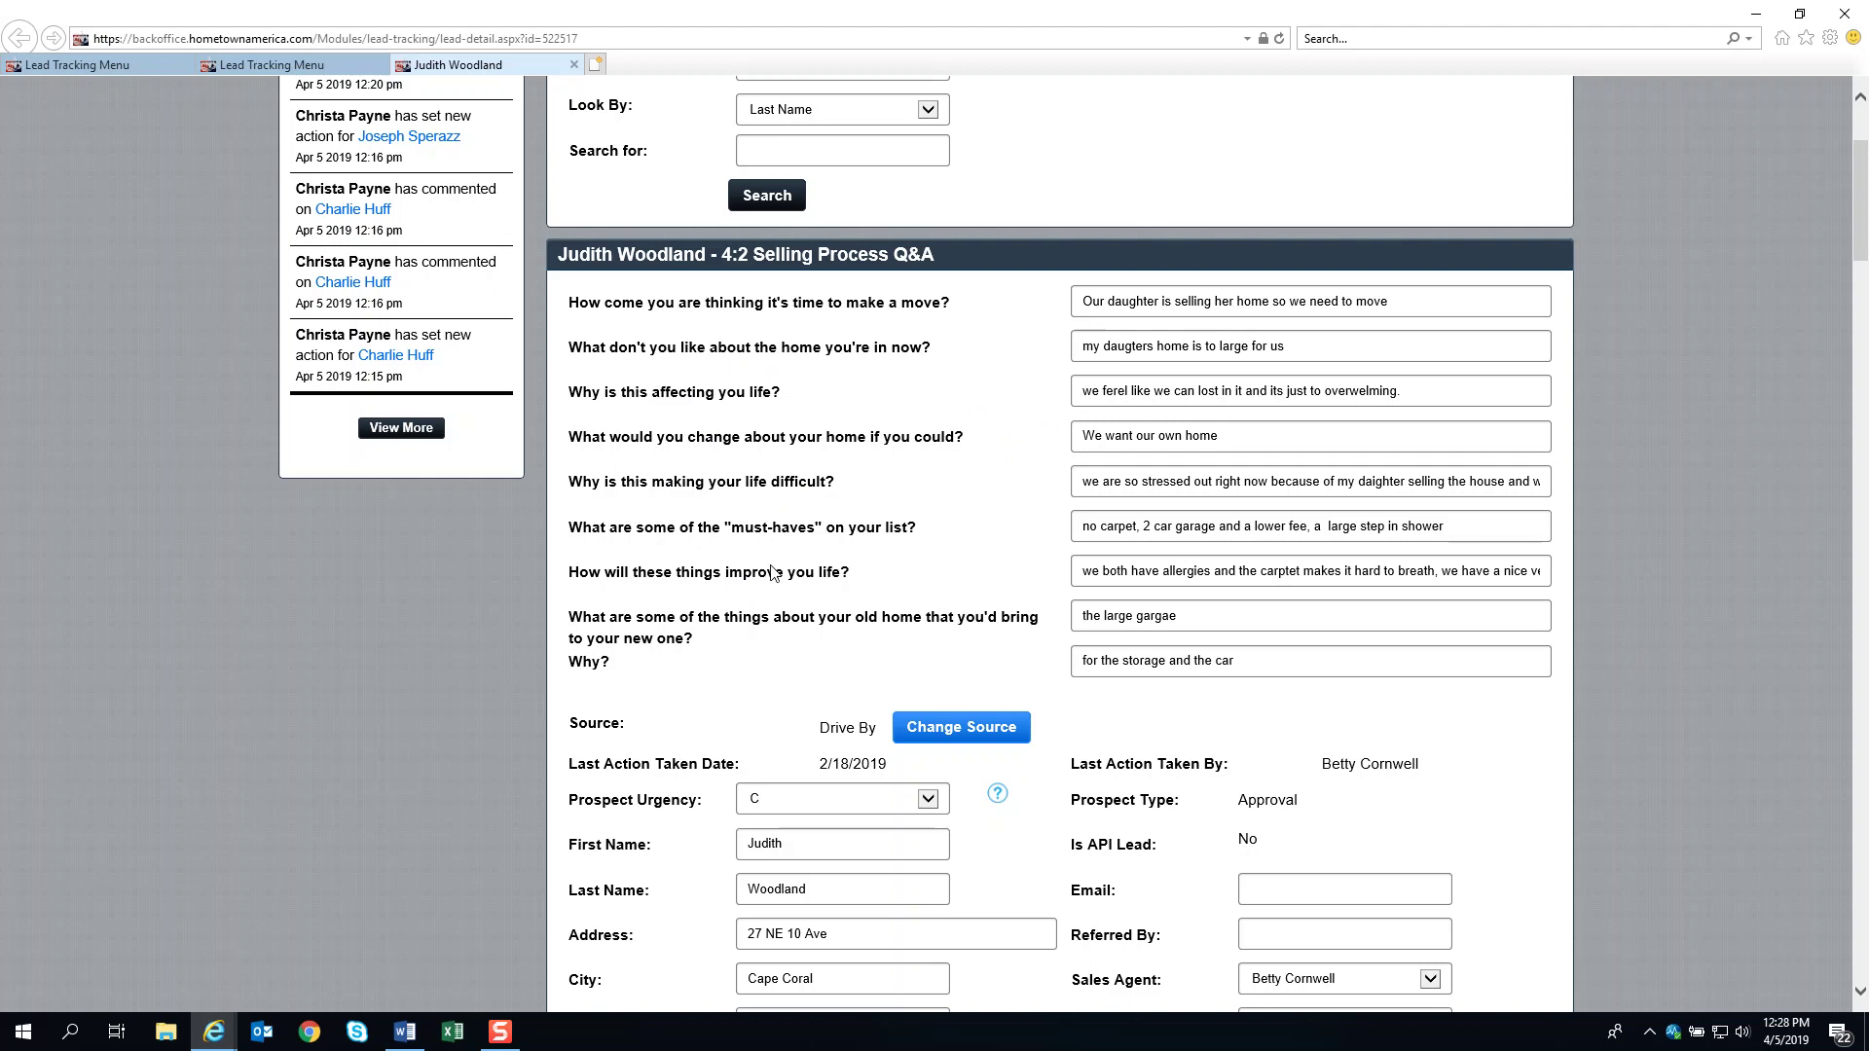
- Scroll past the Q&A to show last action date 2/18/2019, prospect type Approval and Purchase Type Brokered
scroll(877, 521, "down", 1)
scroll(897, 513, "down", 1)
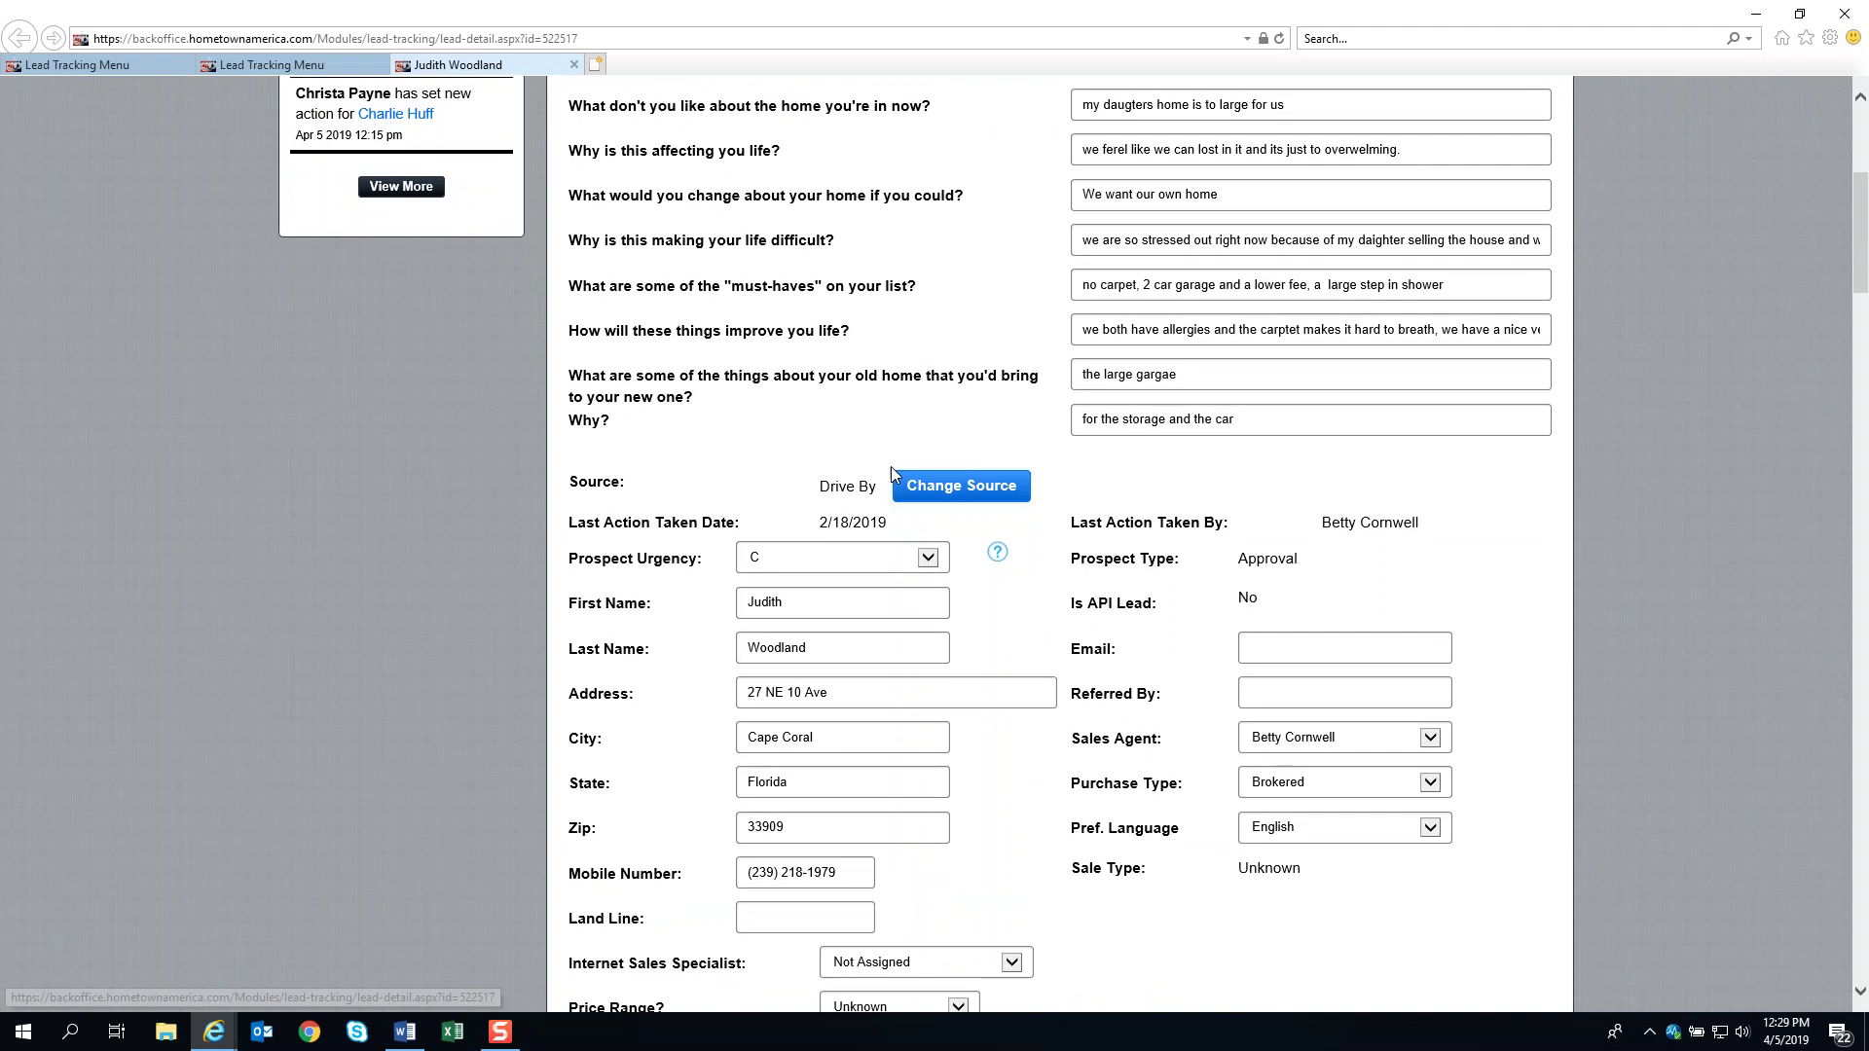
scroll(900, 508, "down", 1)
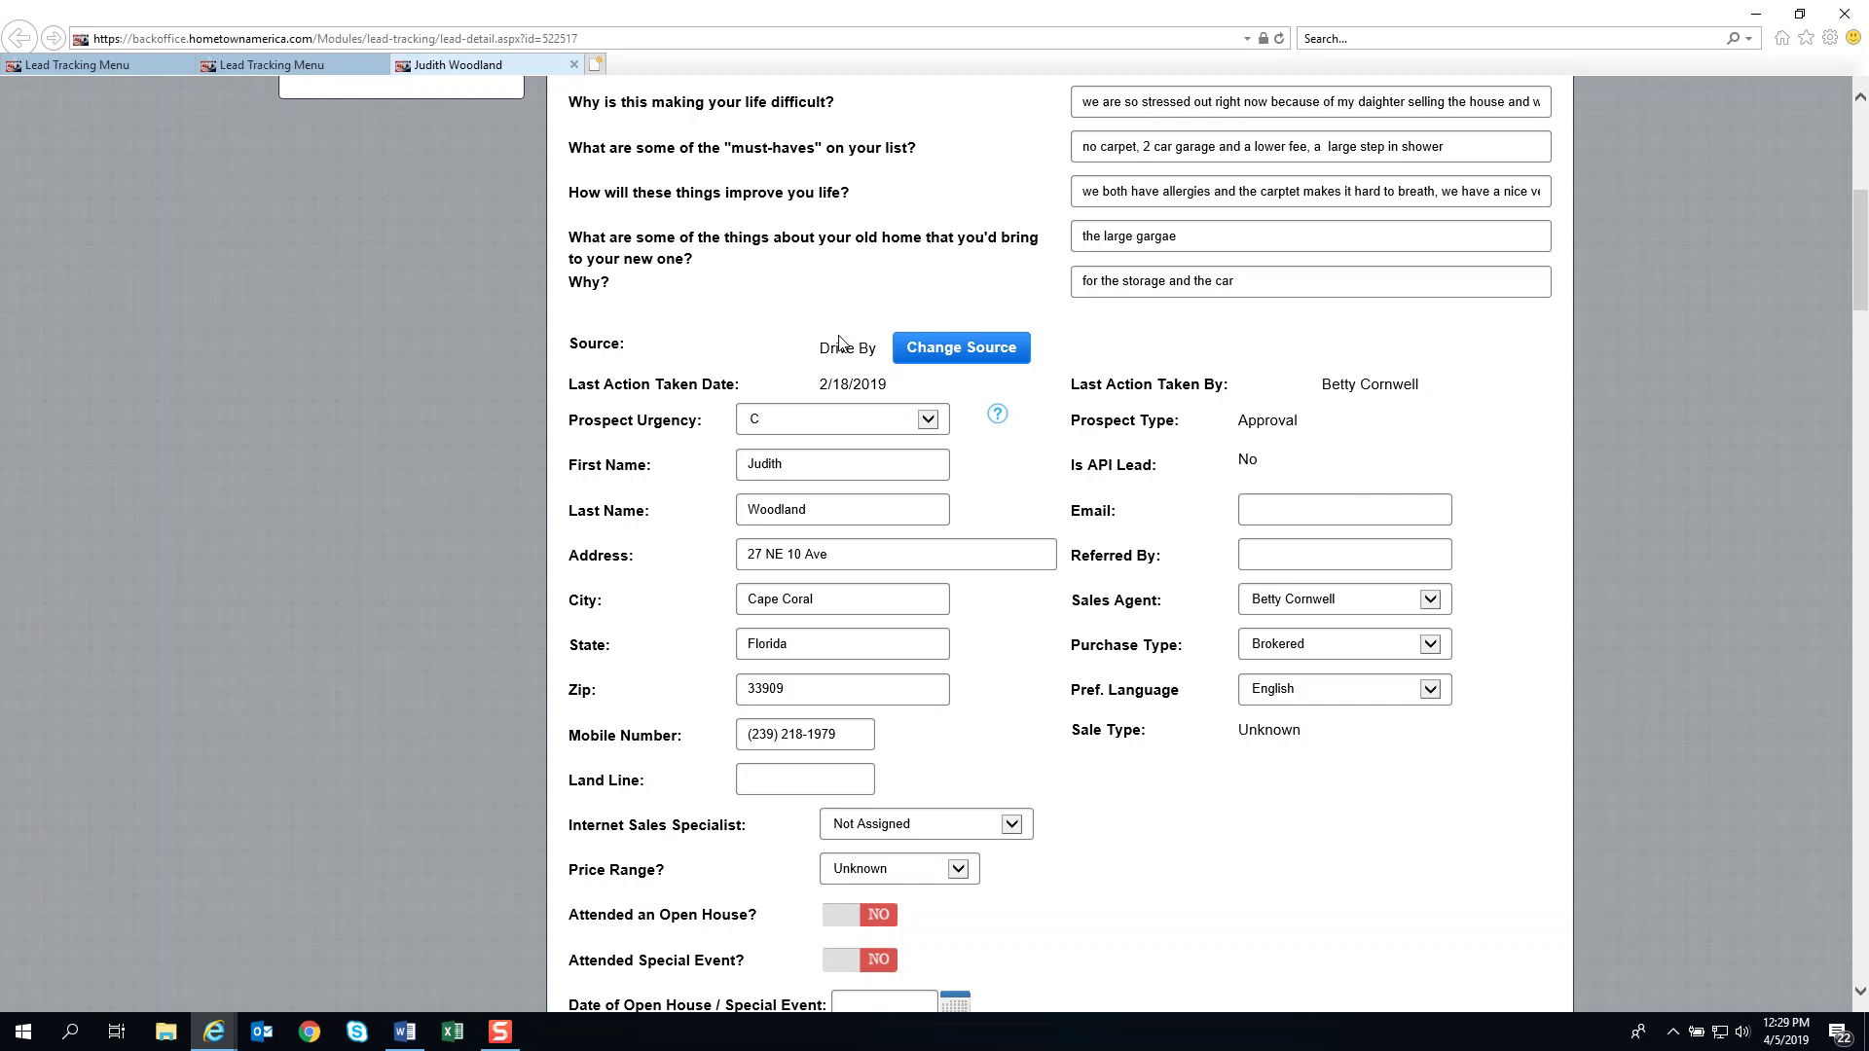
scroll(839, 341, "down", 1)
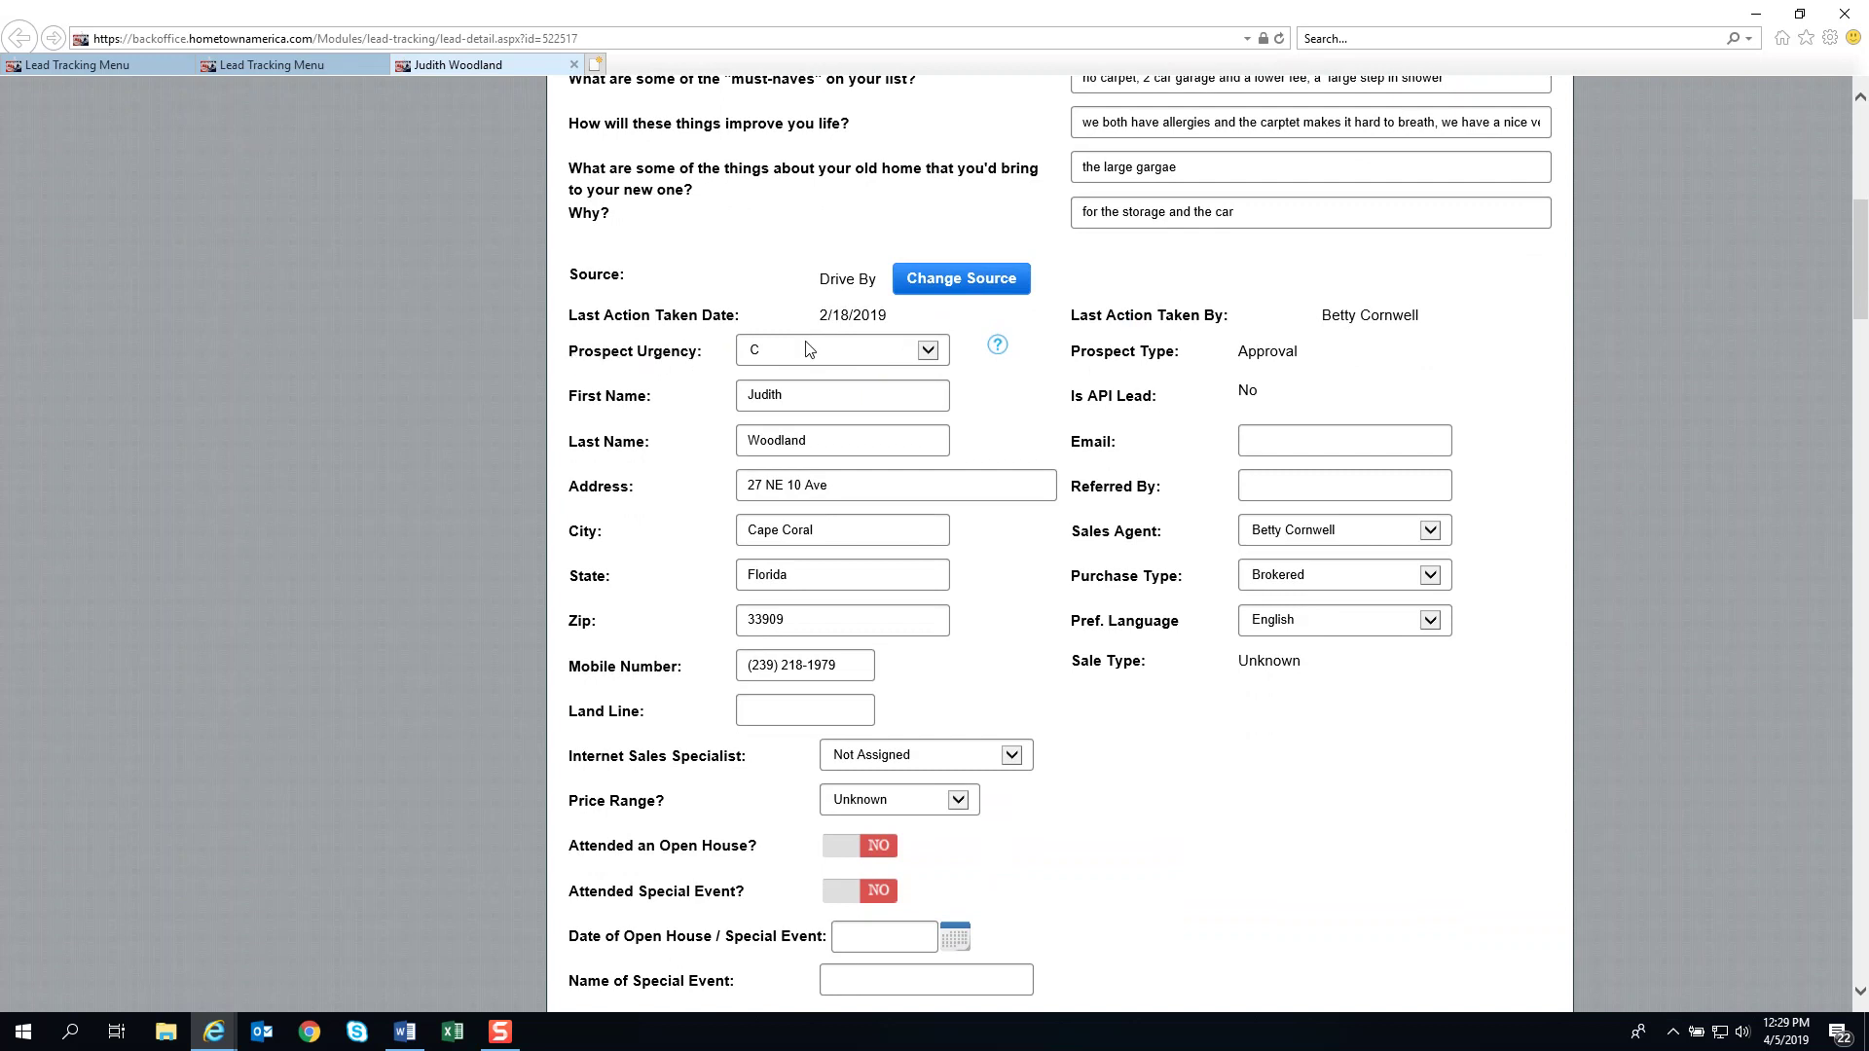
left_click(935, 354)
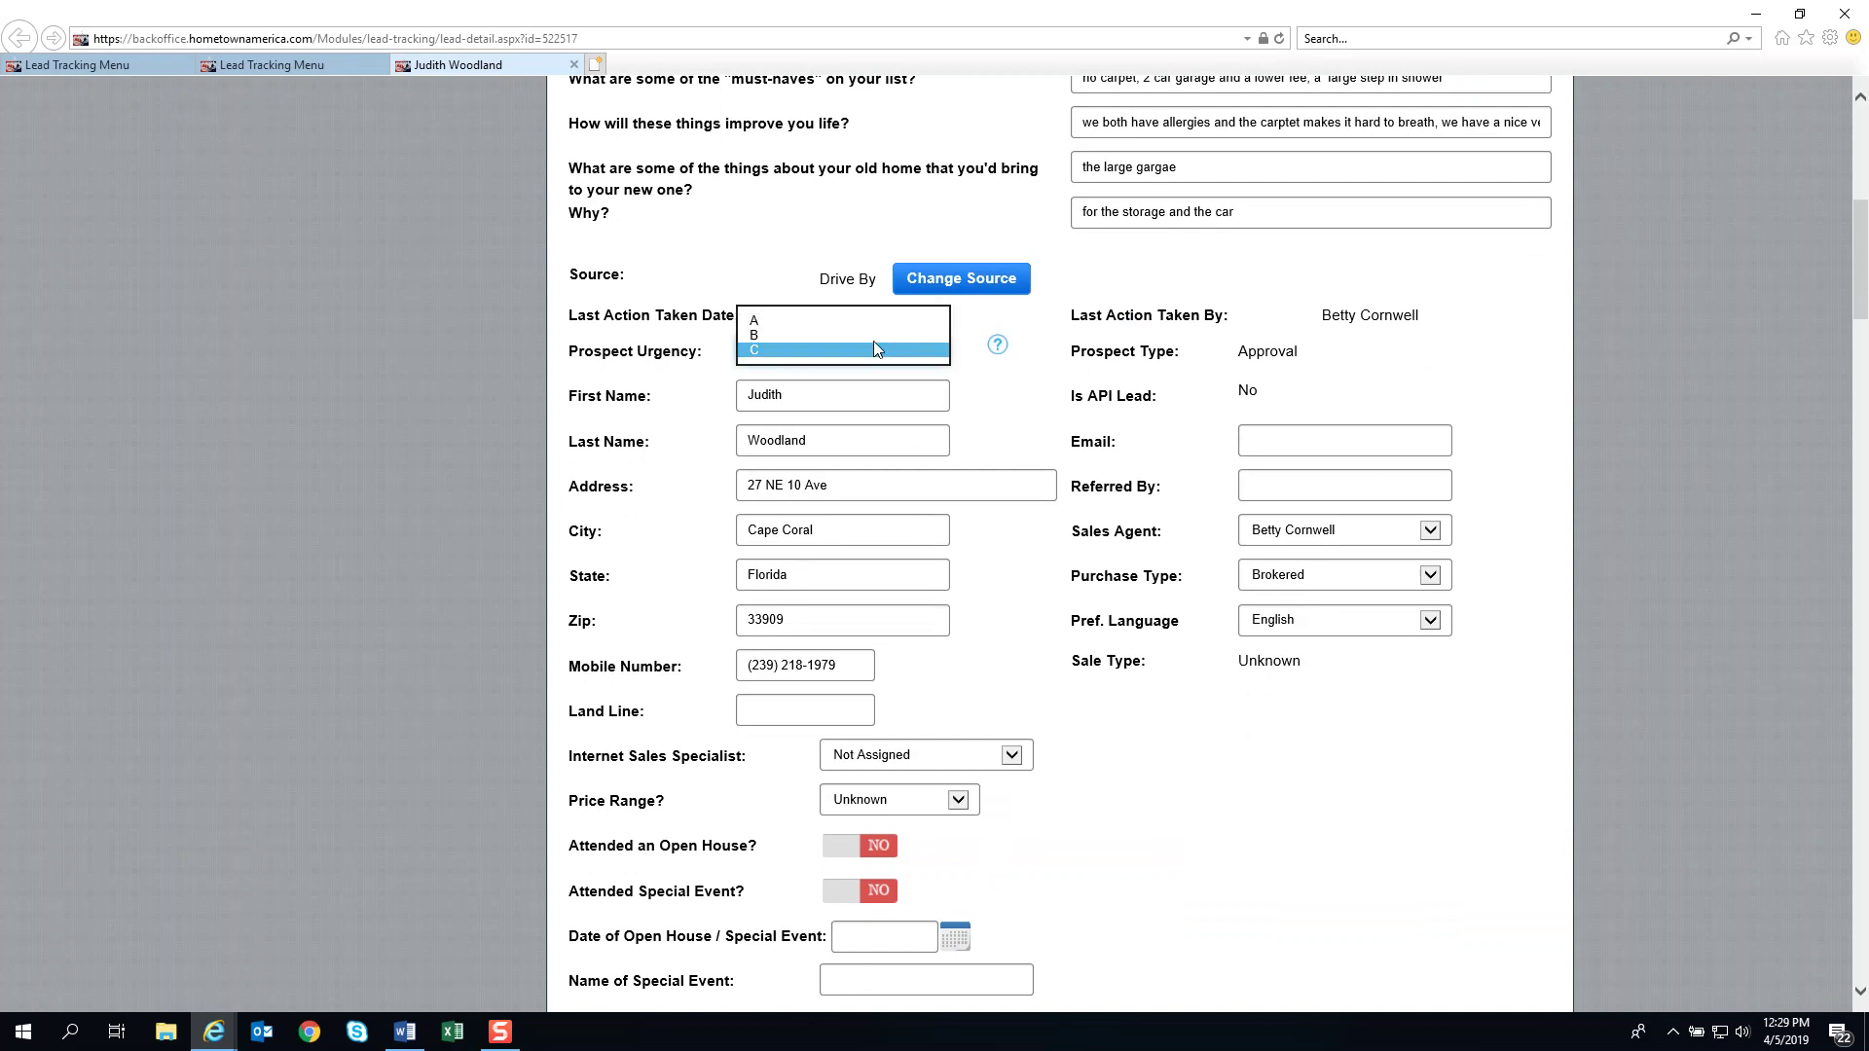
left_click(985, 382)
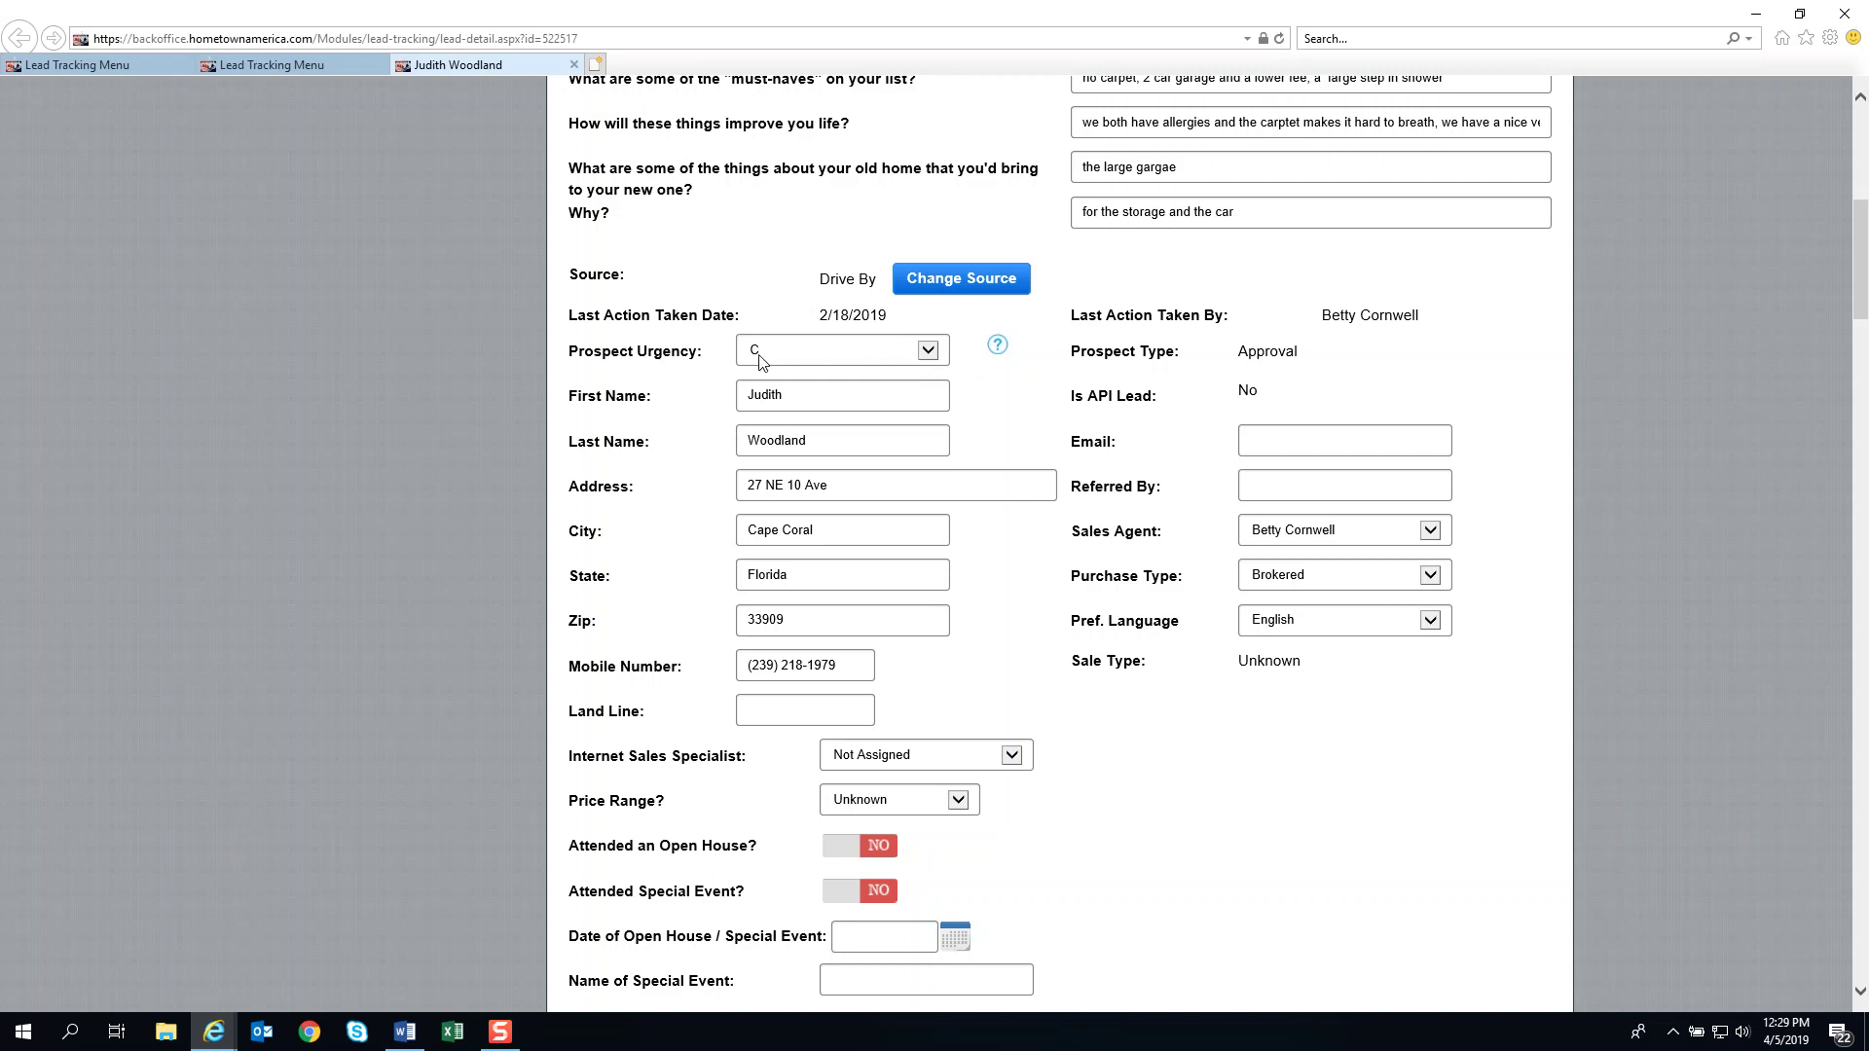
left_click(922, 357)
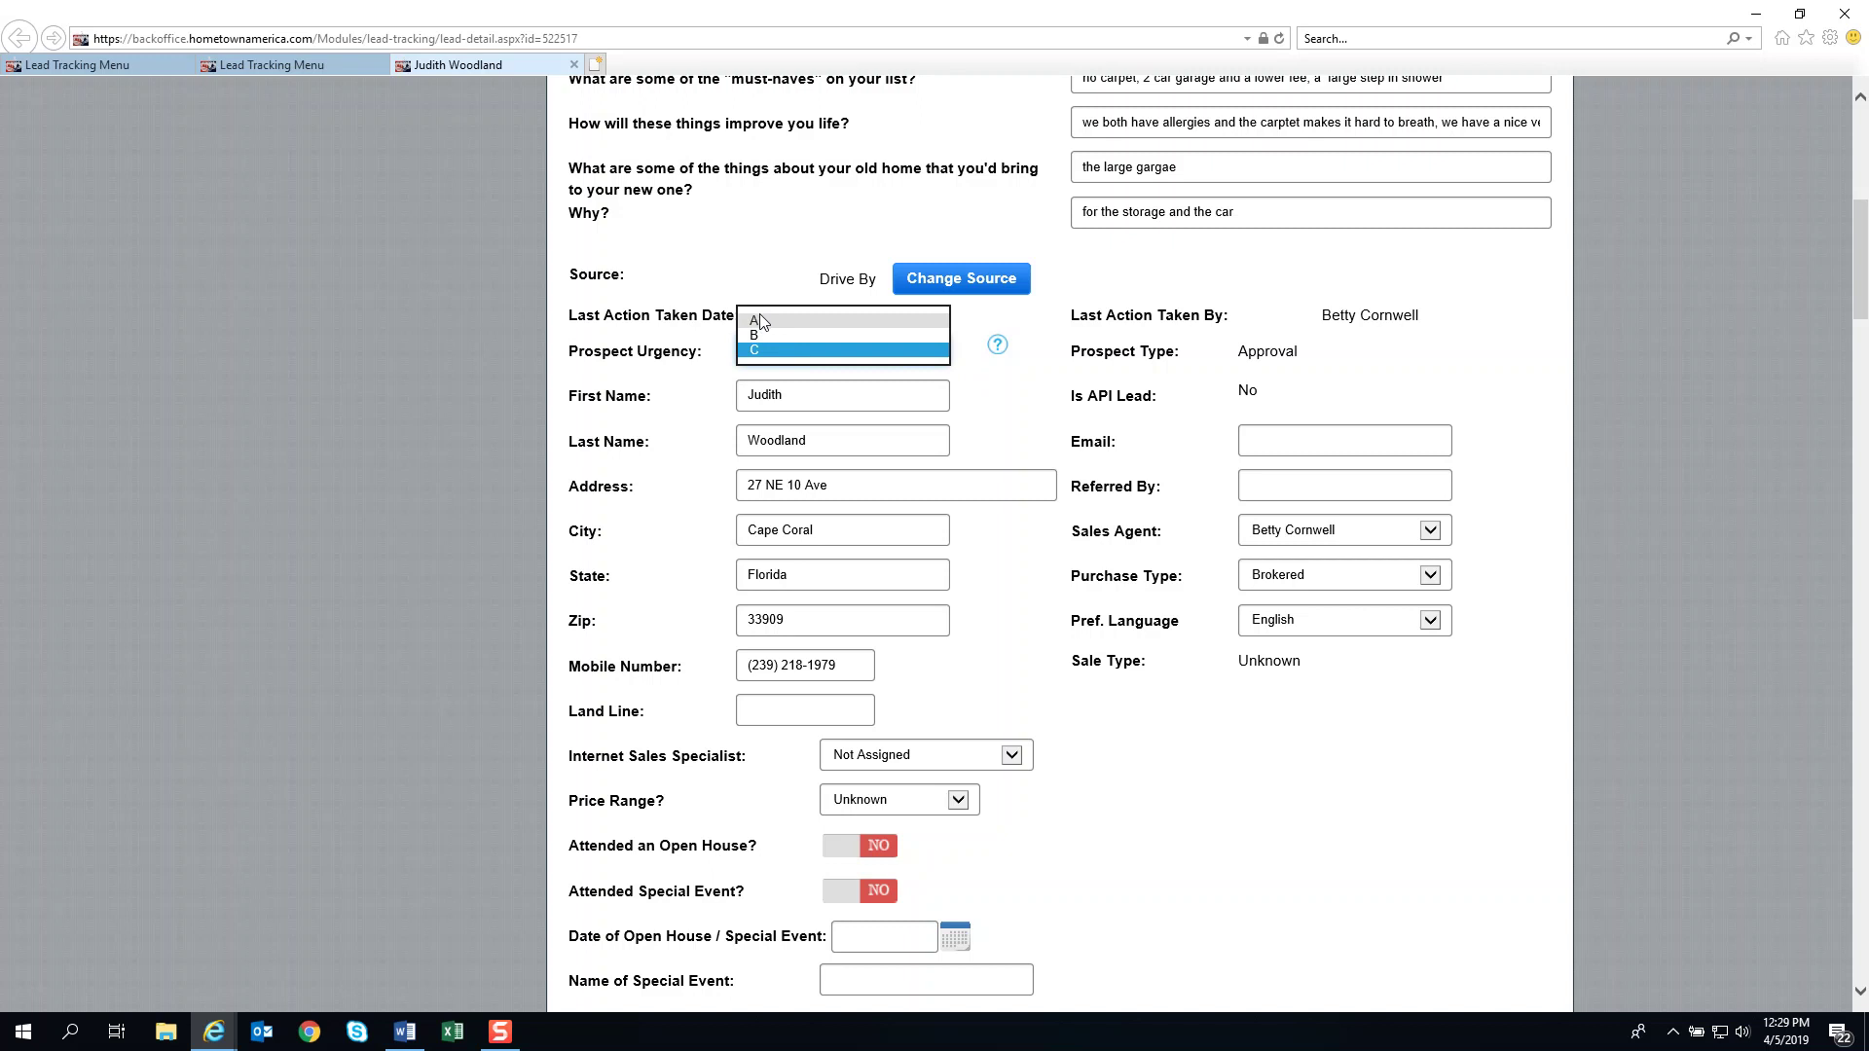
left_click(1022, 389)
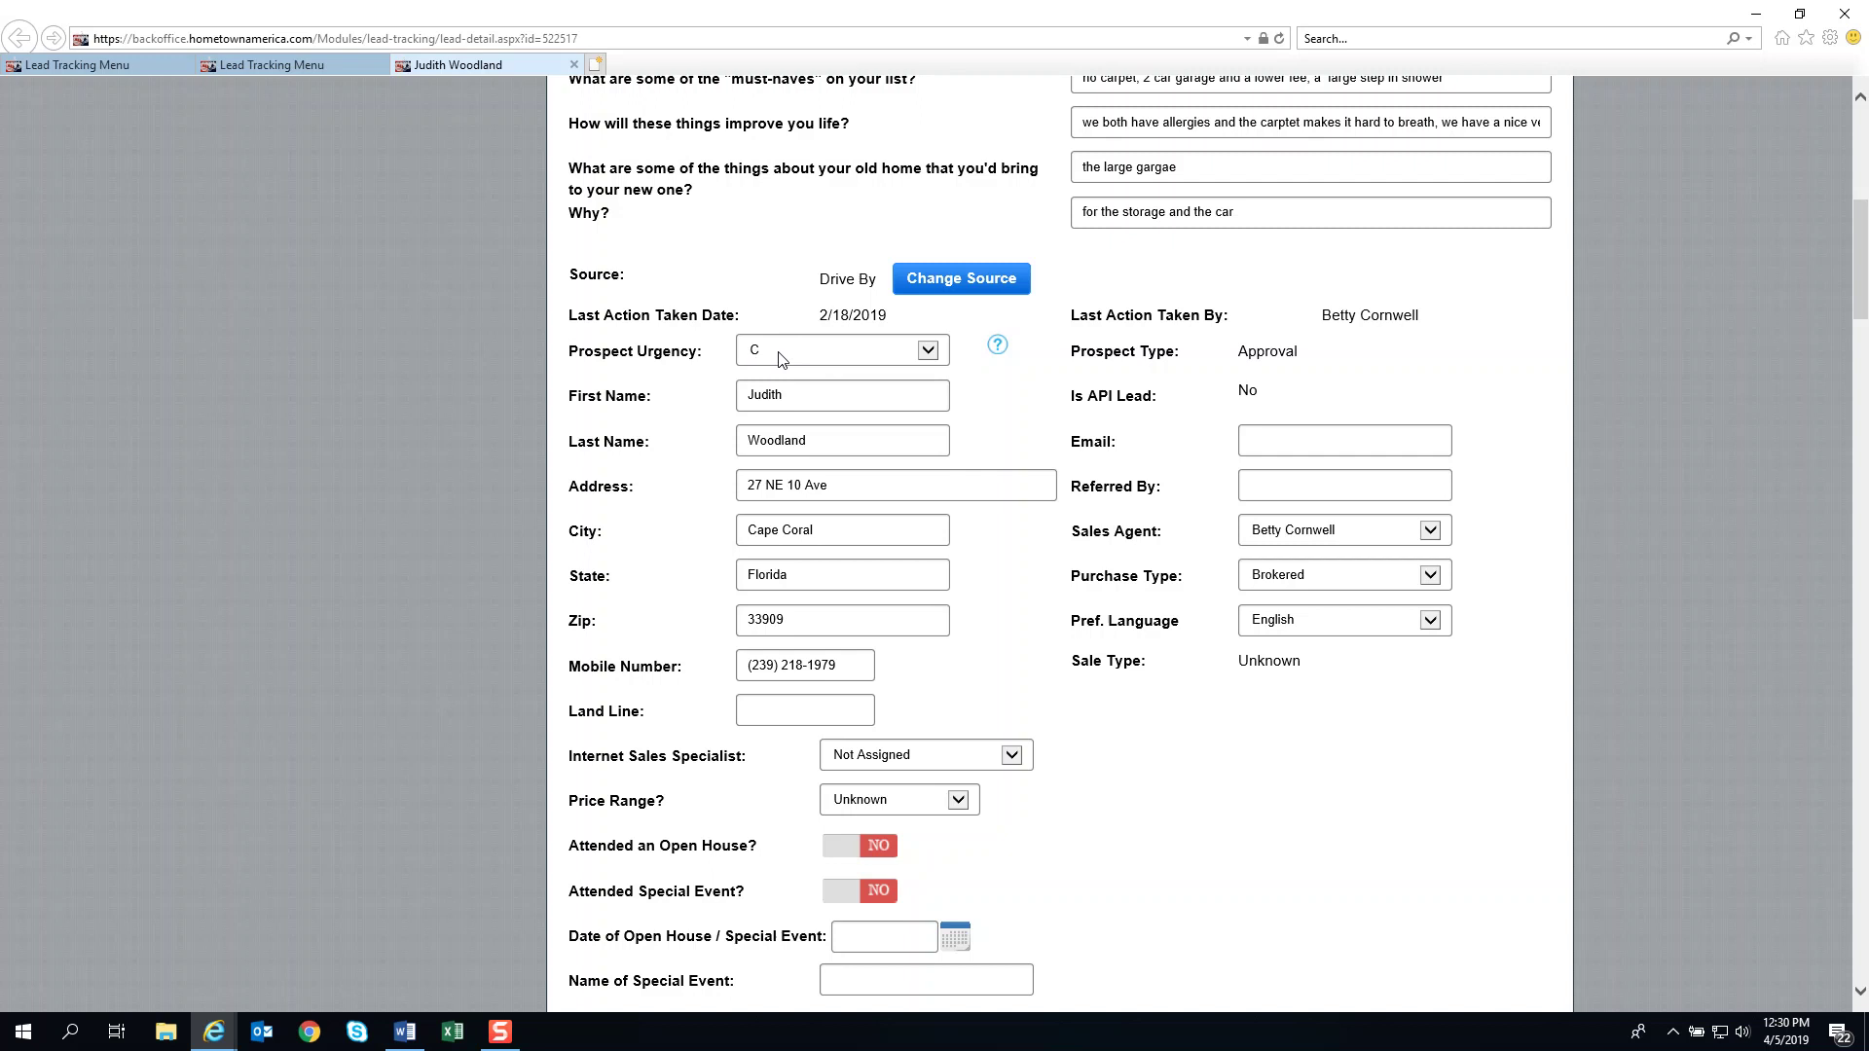
left_click(935, 352)
left_click(756, 273)
scroll(927, 362, "down", 3)
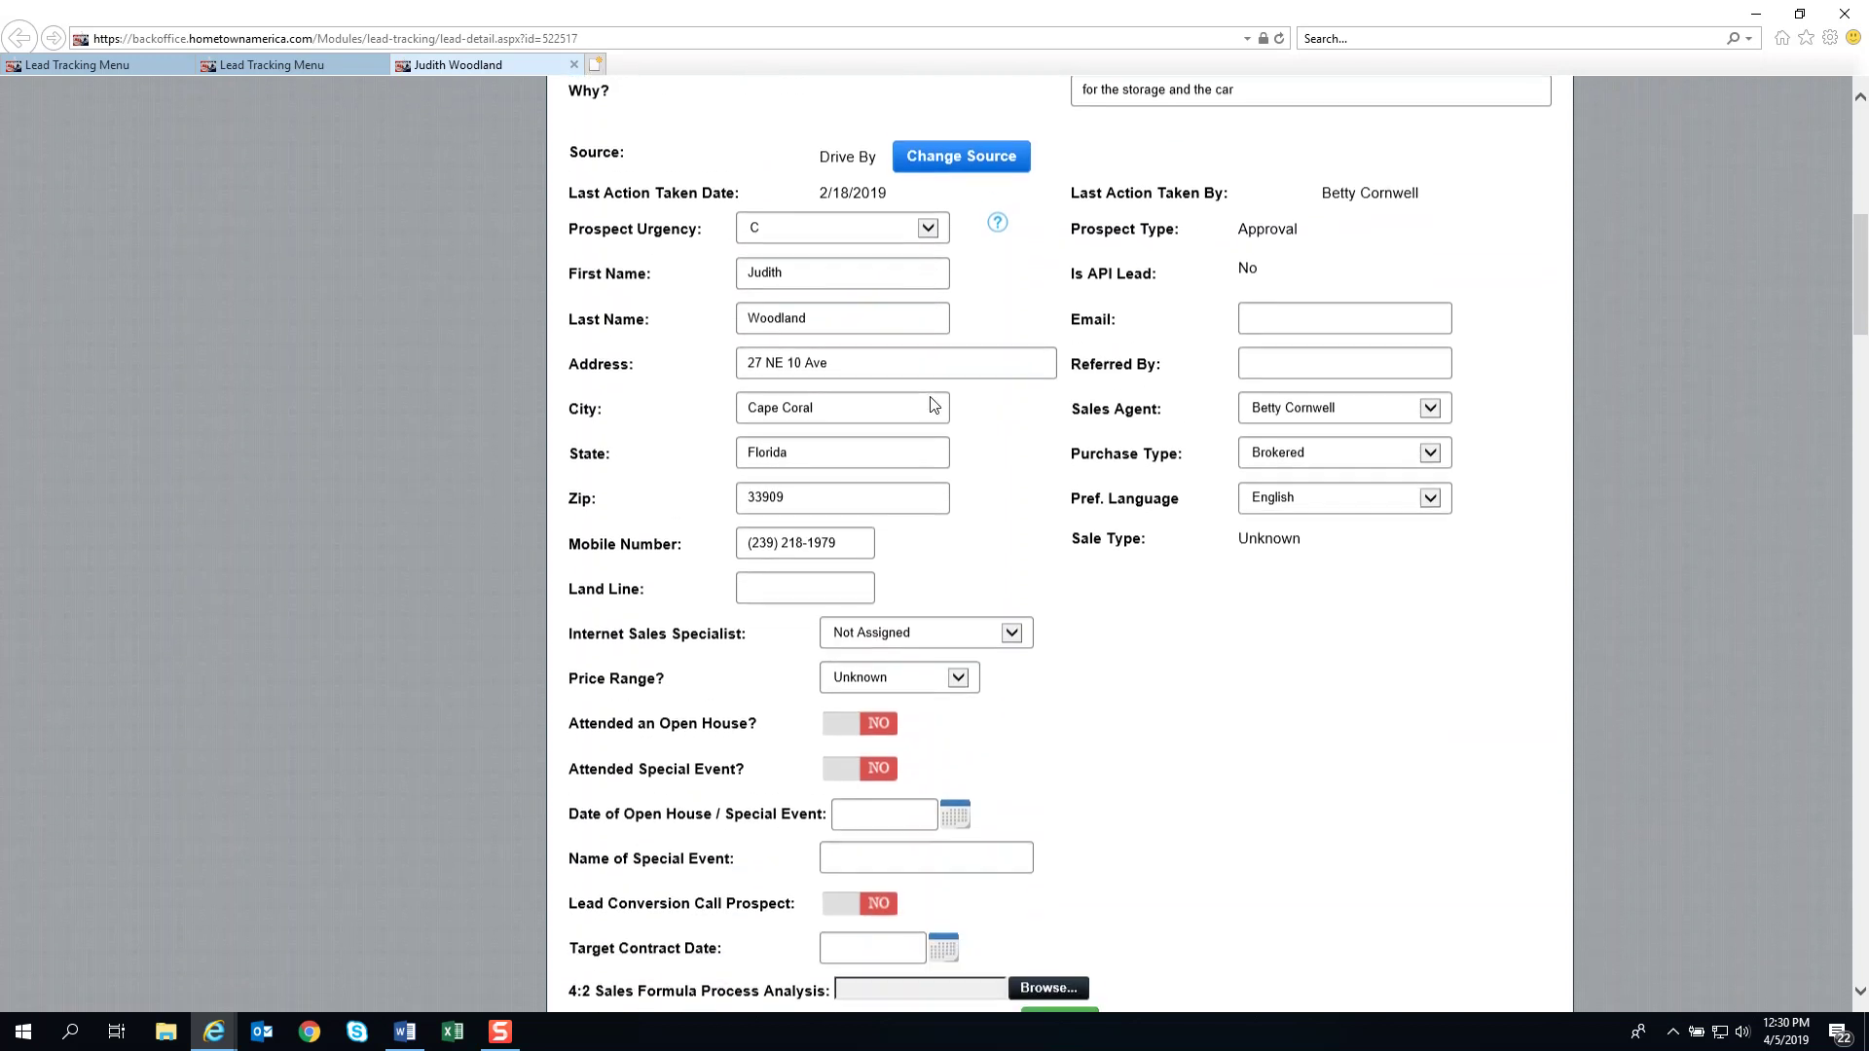
scroll(926, 362, "down", 5)
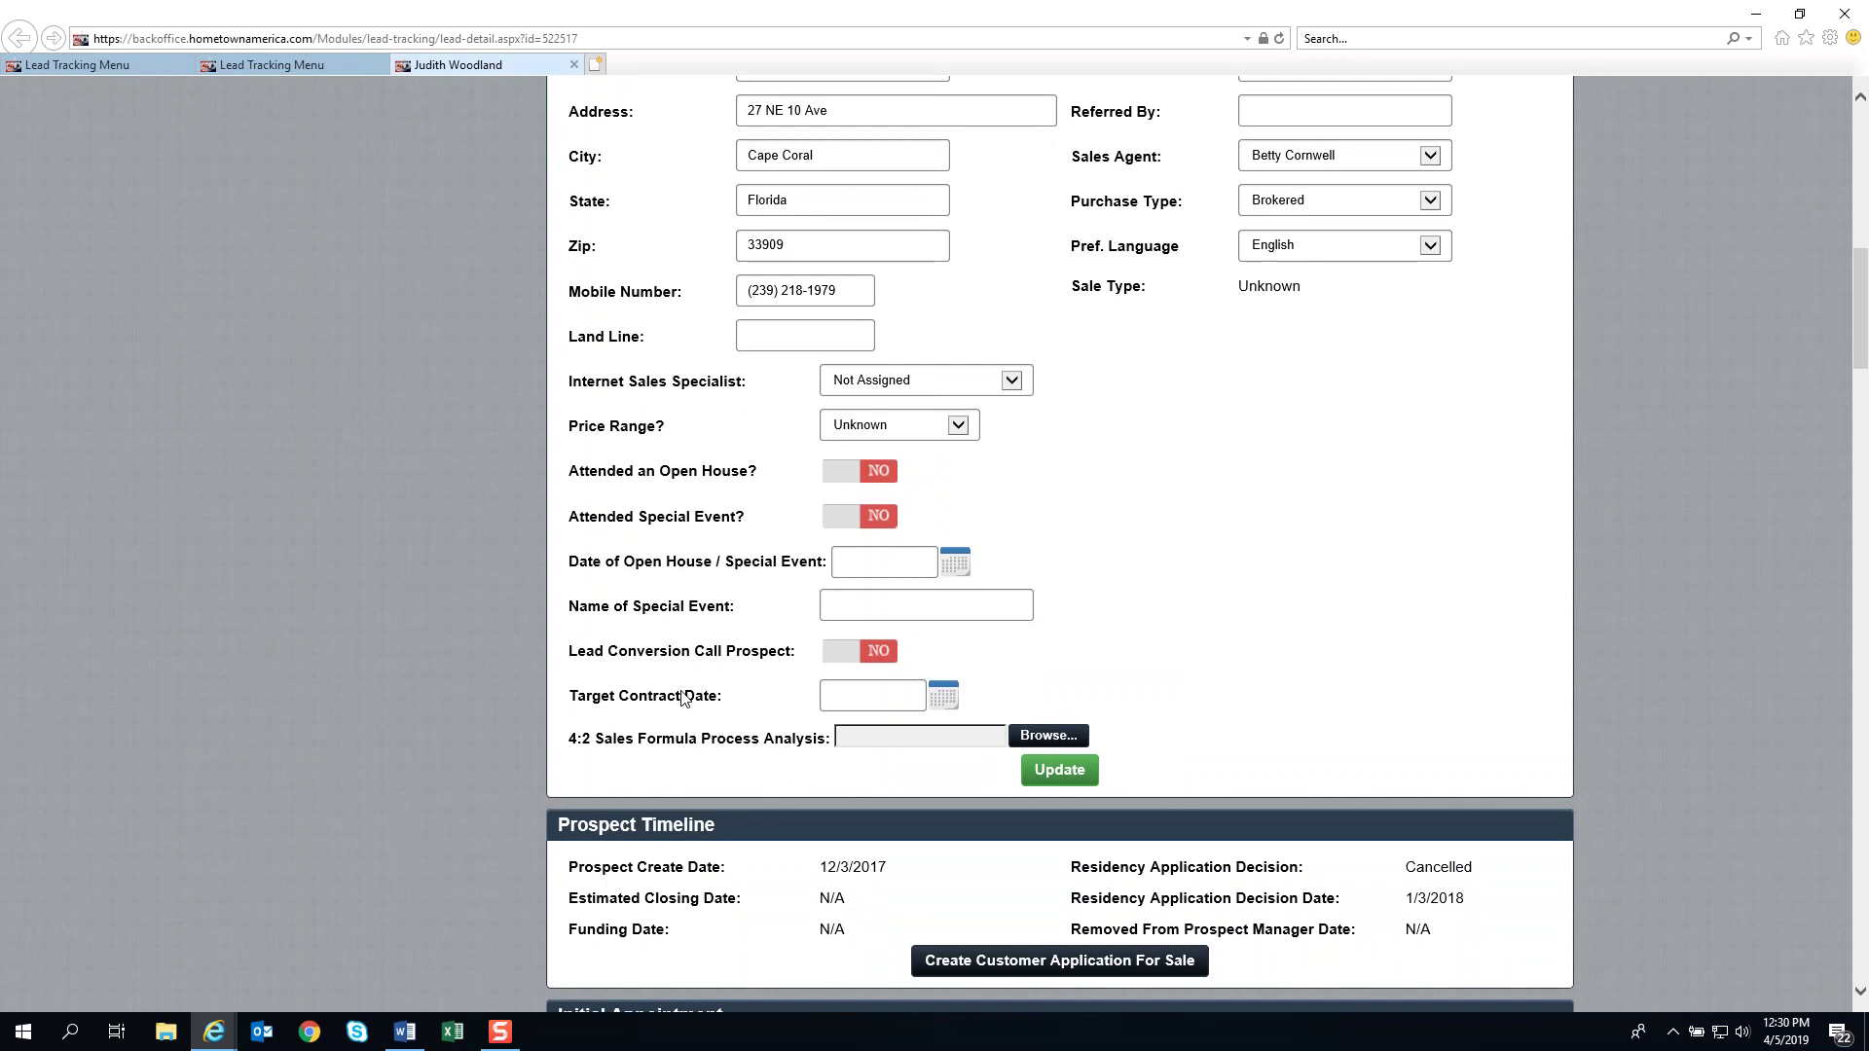
left_click(947, 697)
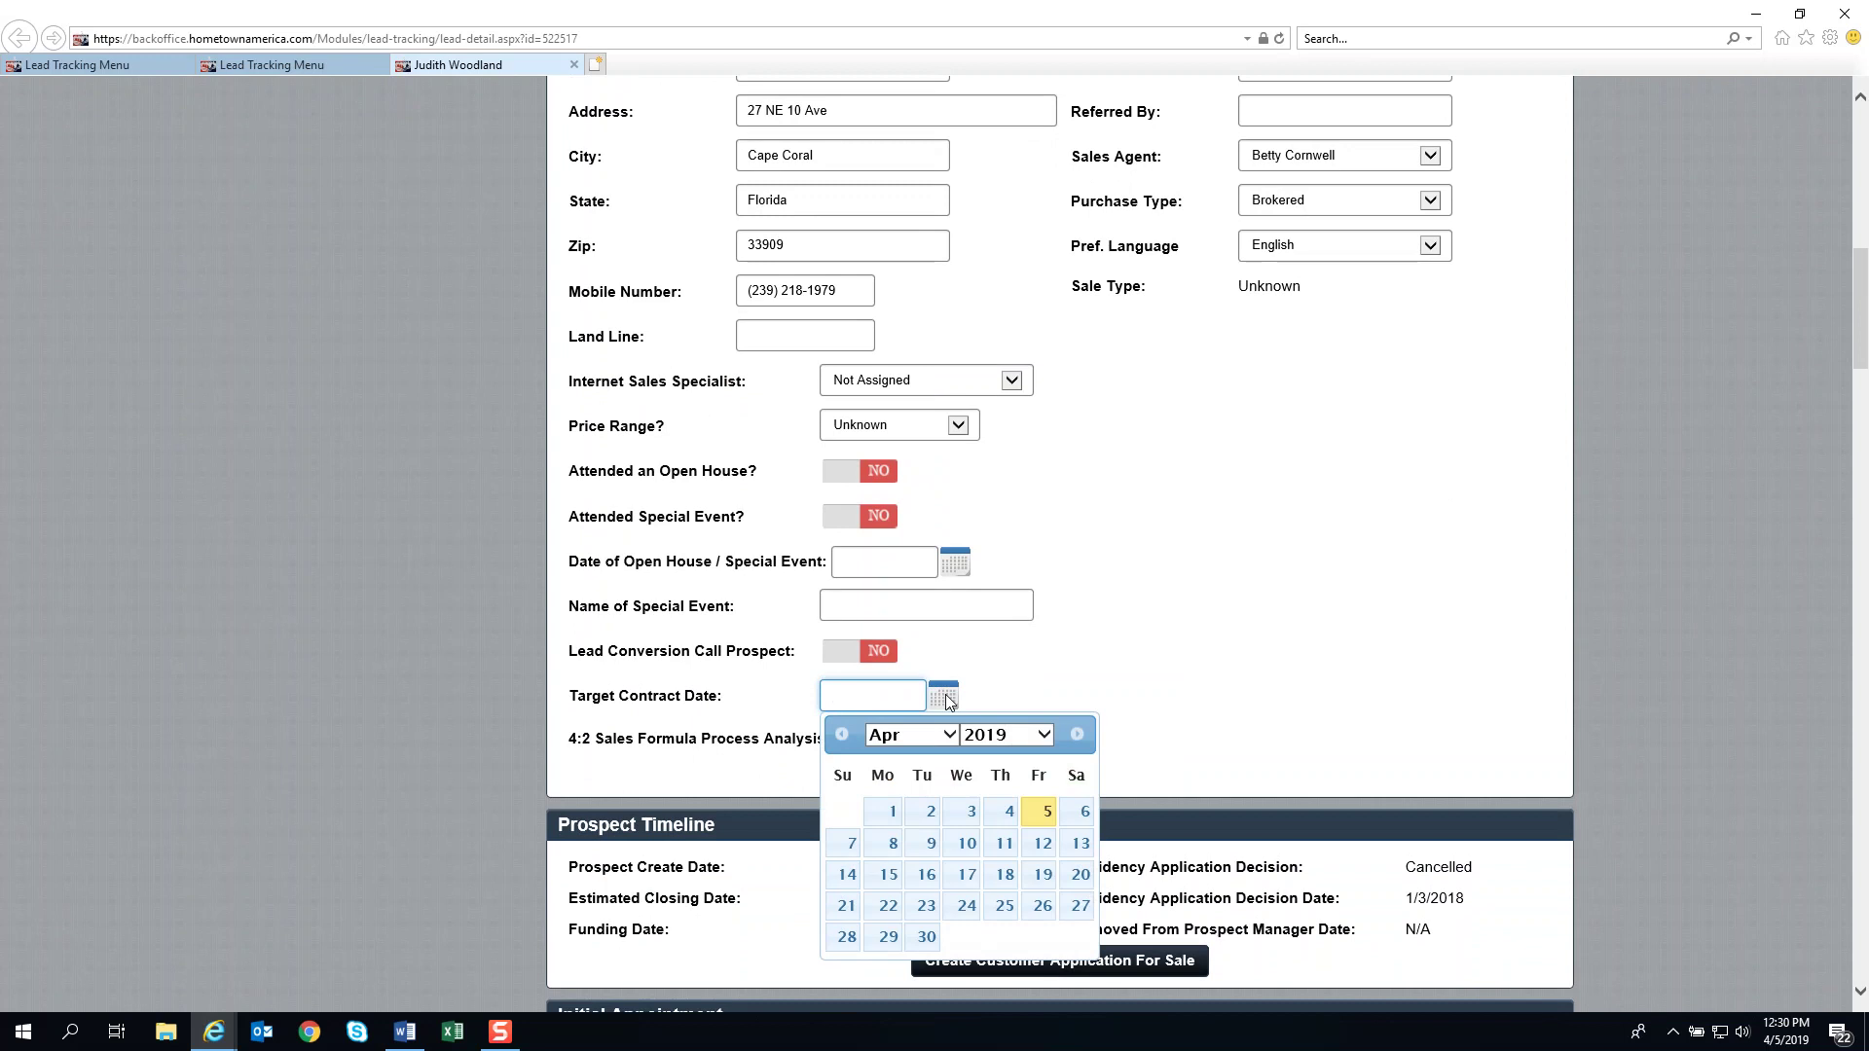
left_click(1071, 669)
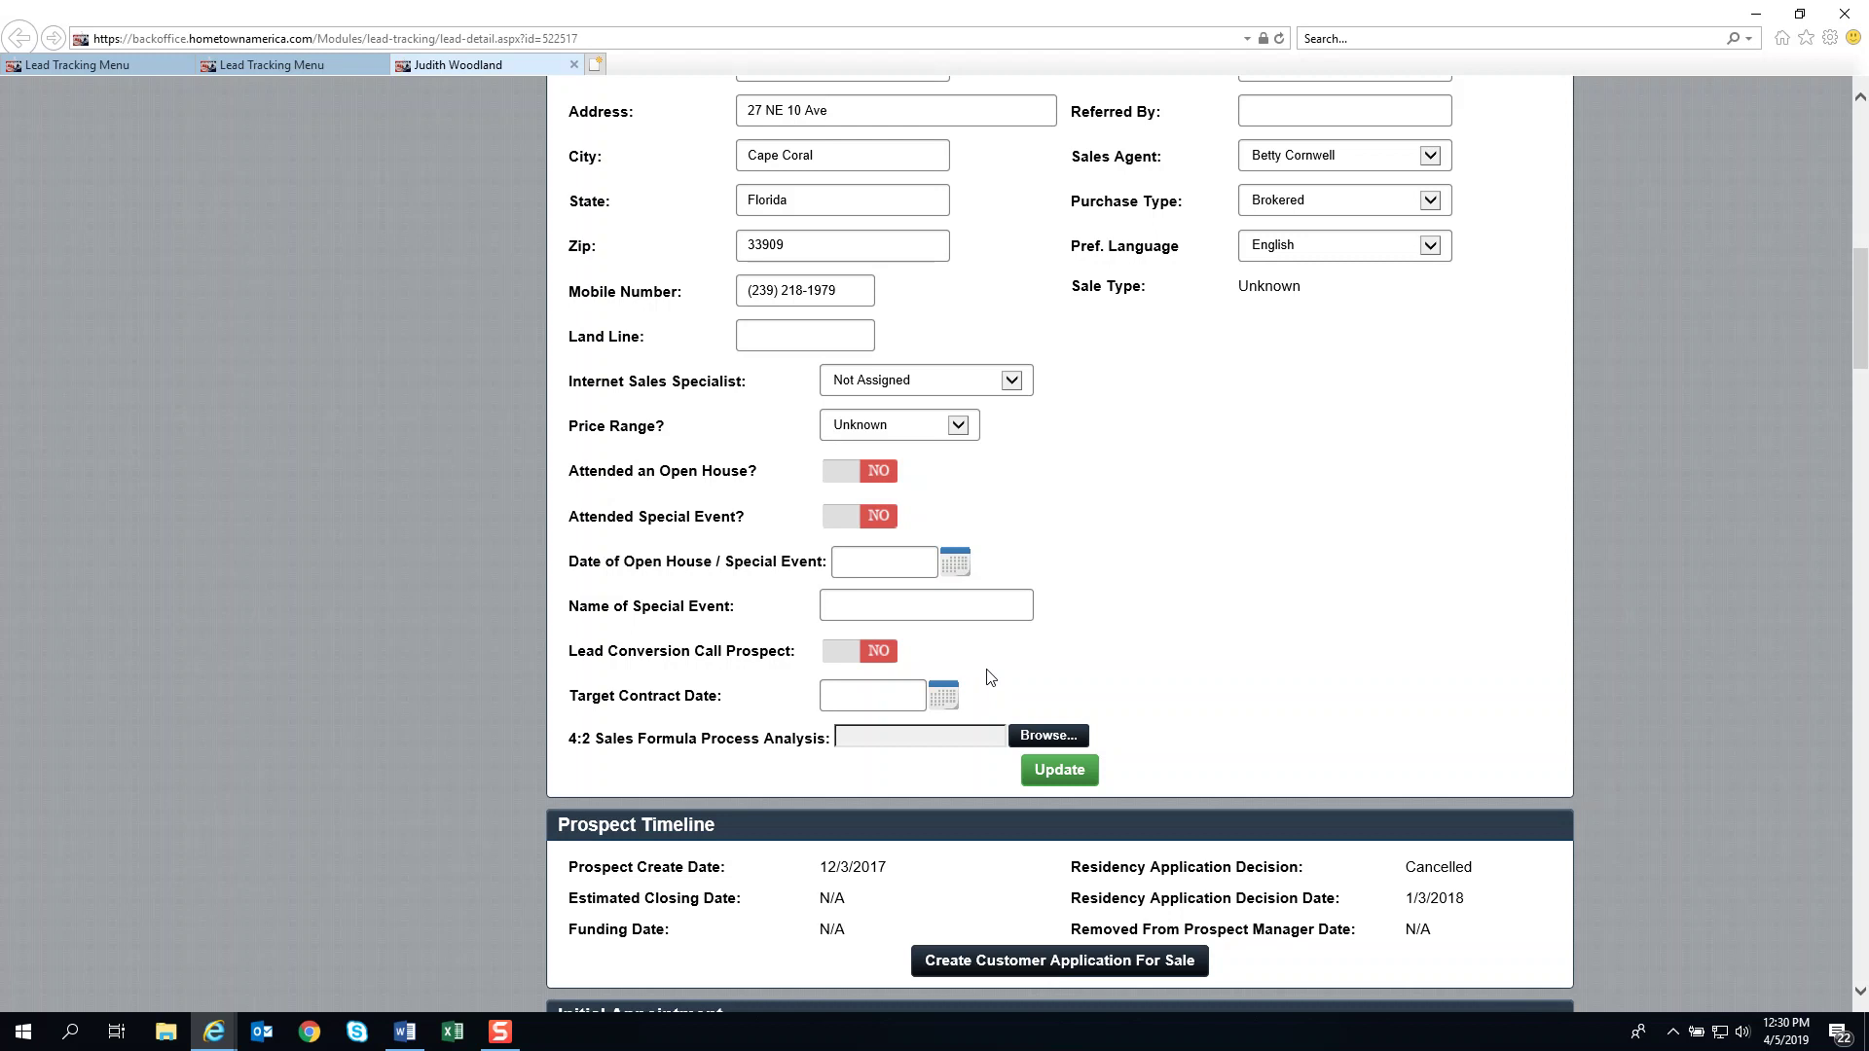
left_click(945, 695)
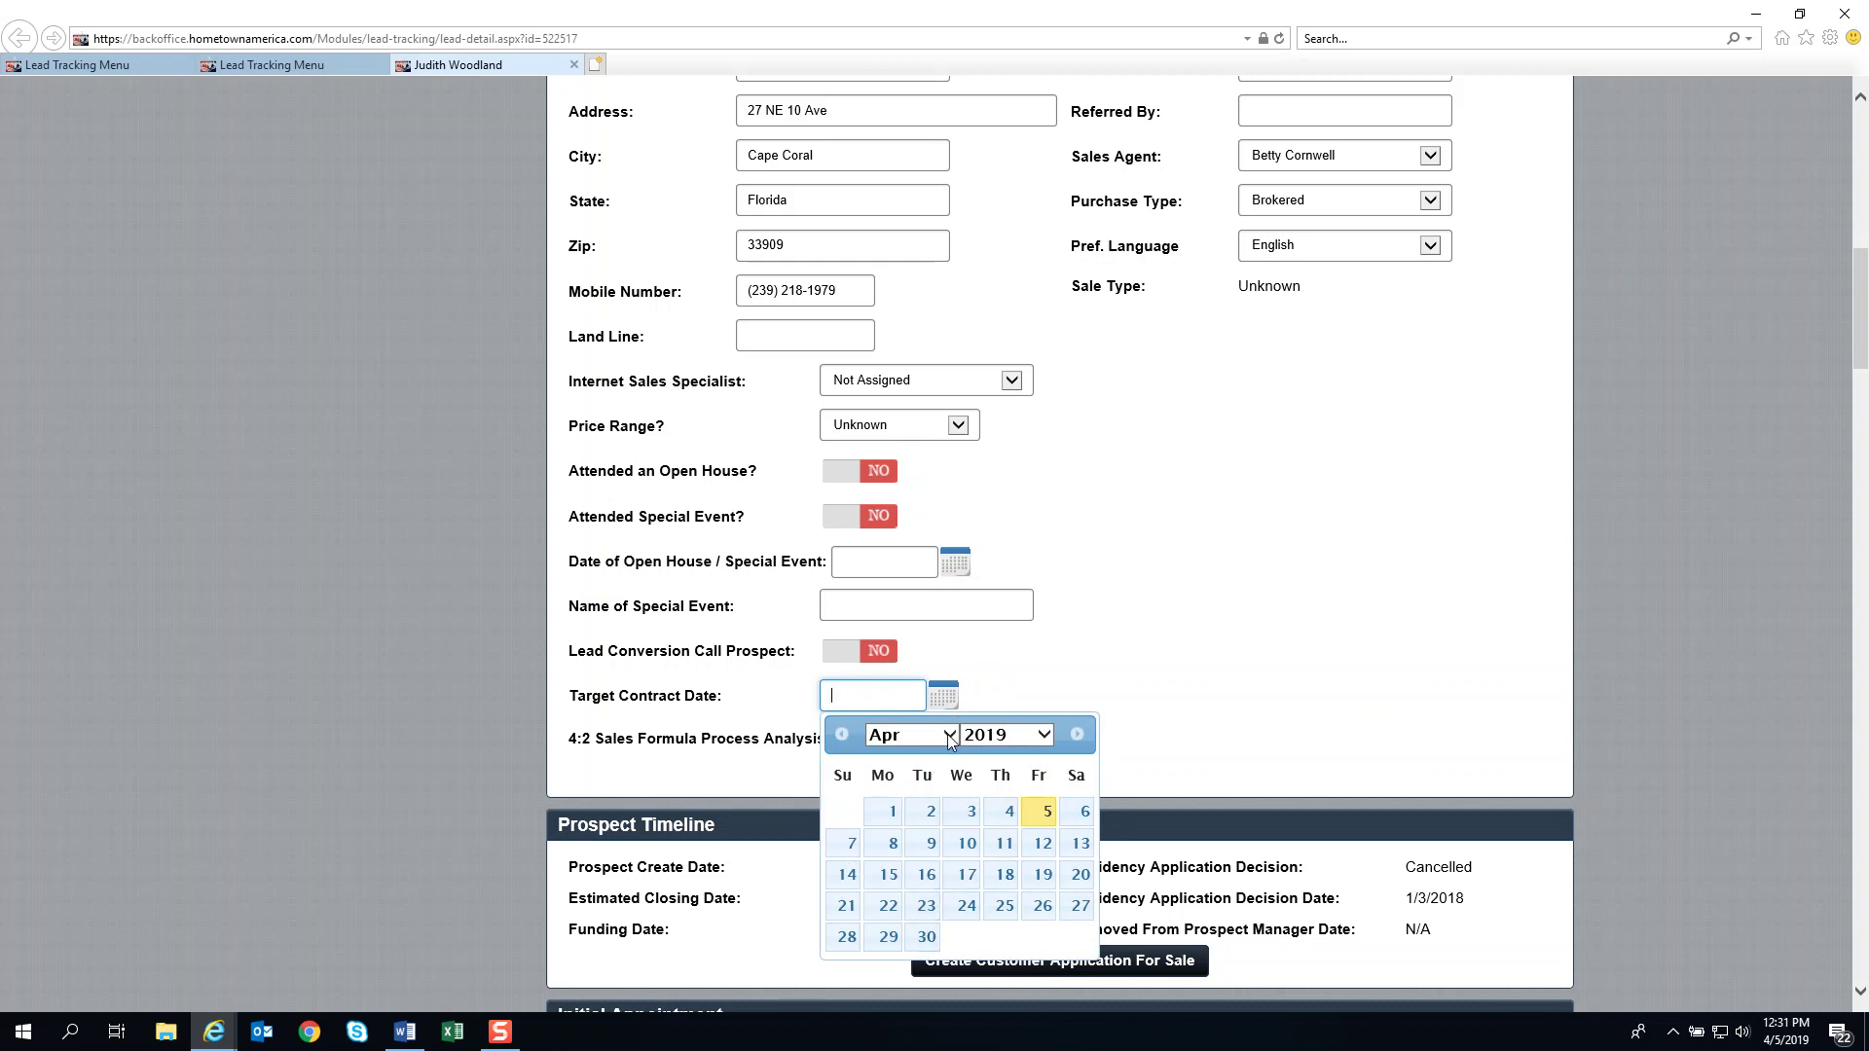
left_click(1088, 666)
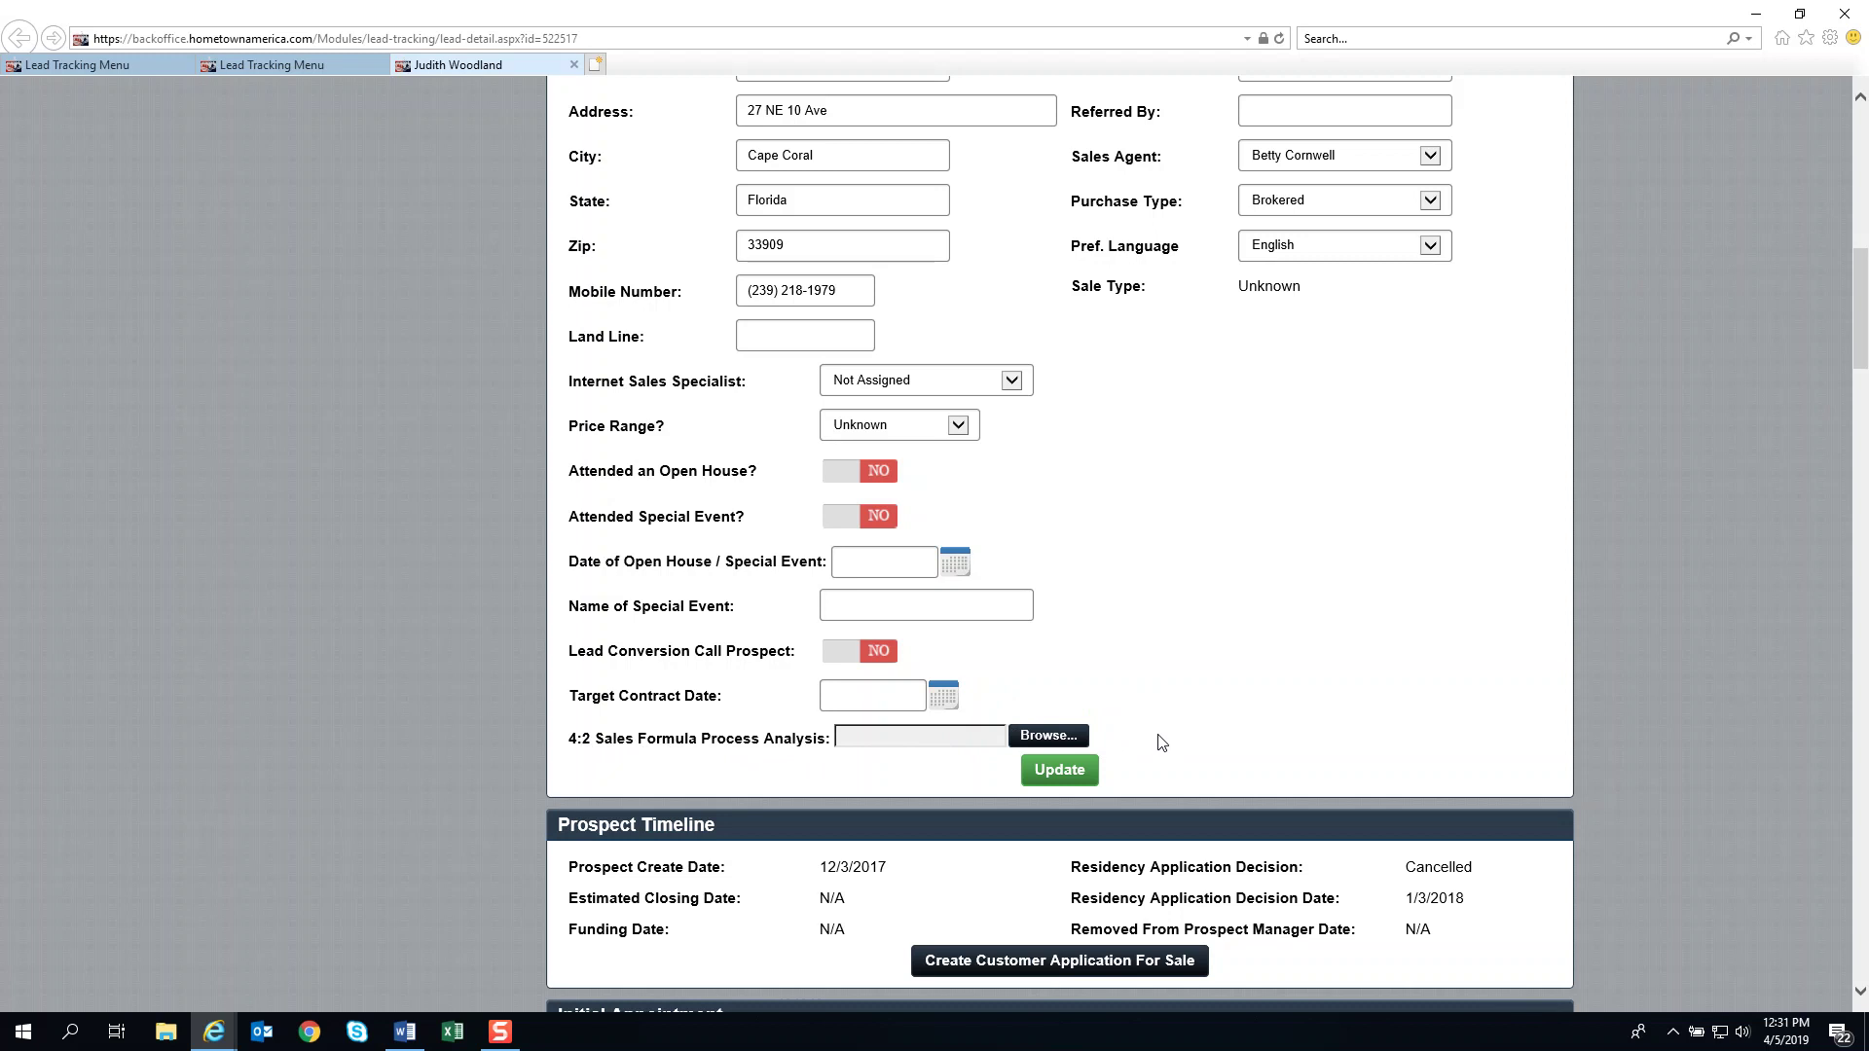
scroll(1177, 660, "up", 4)
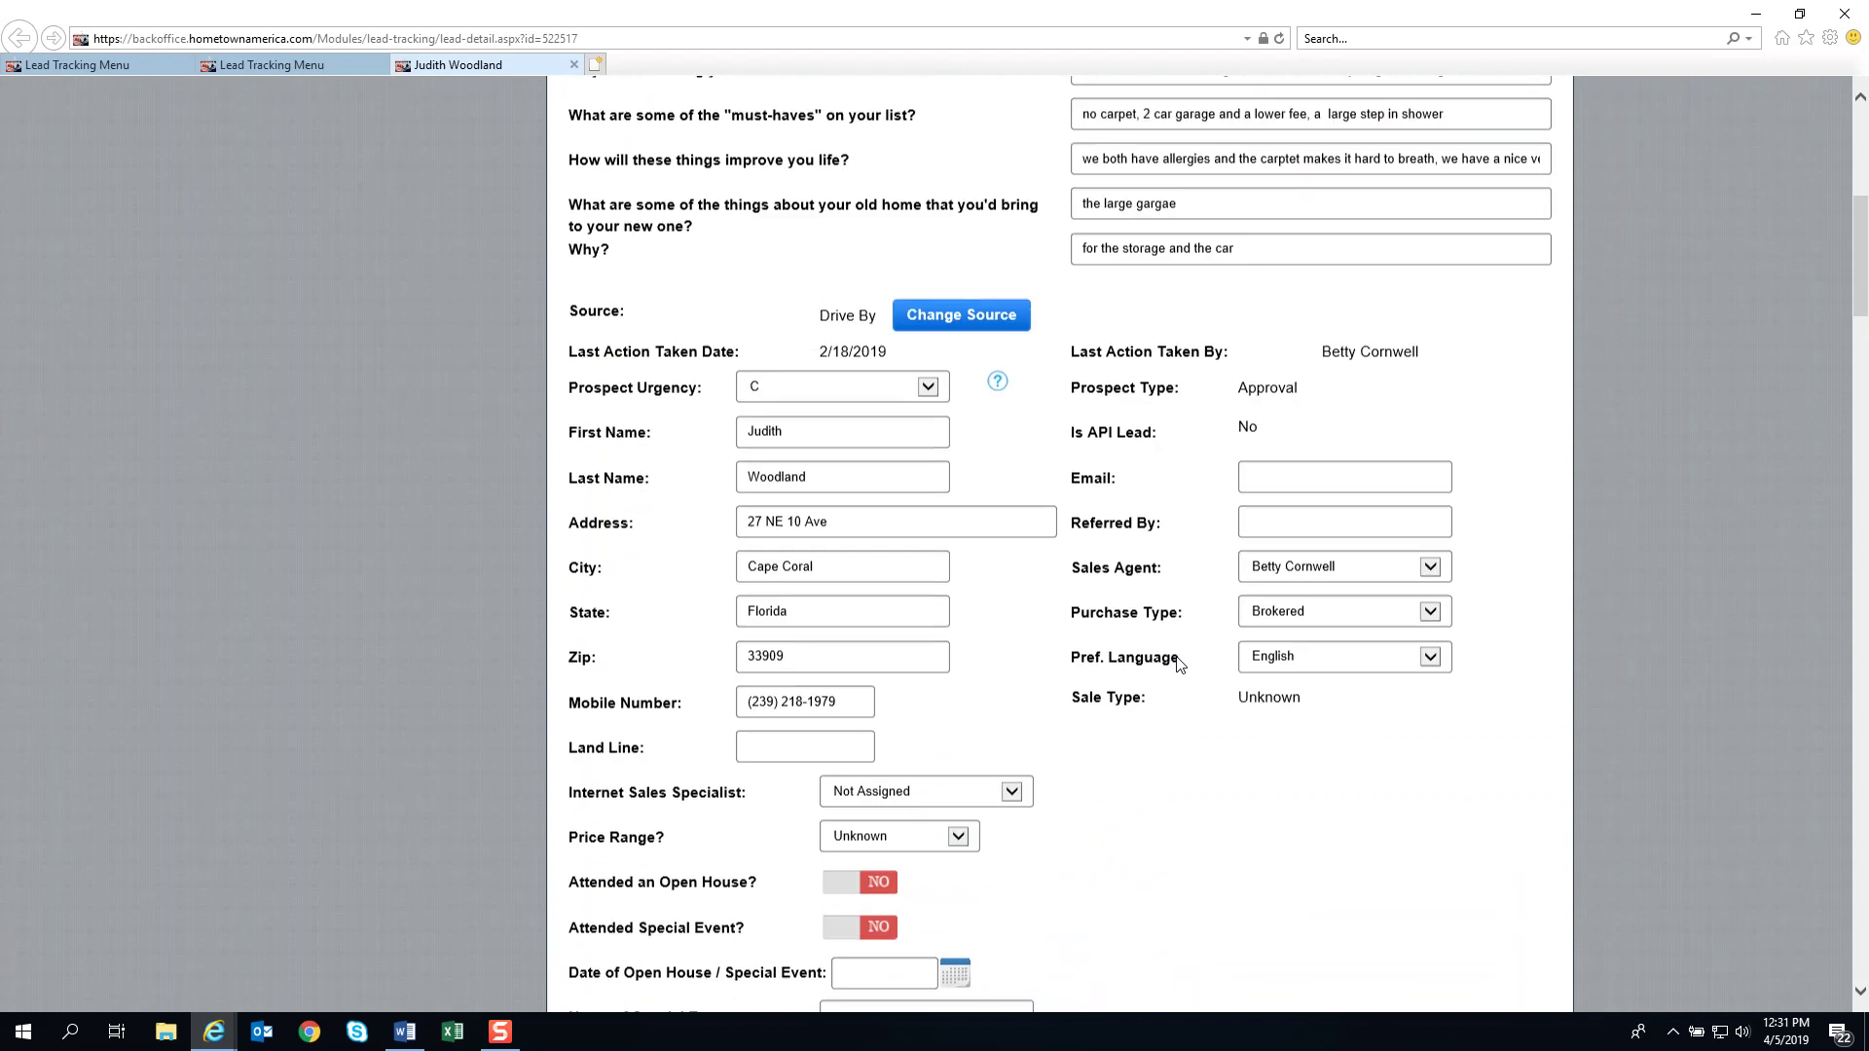
scroll(1064, 692, "down", 4)
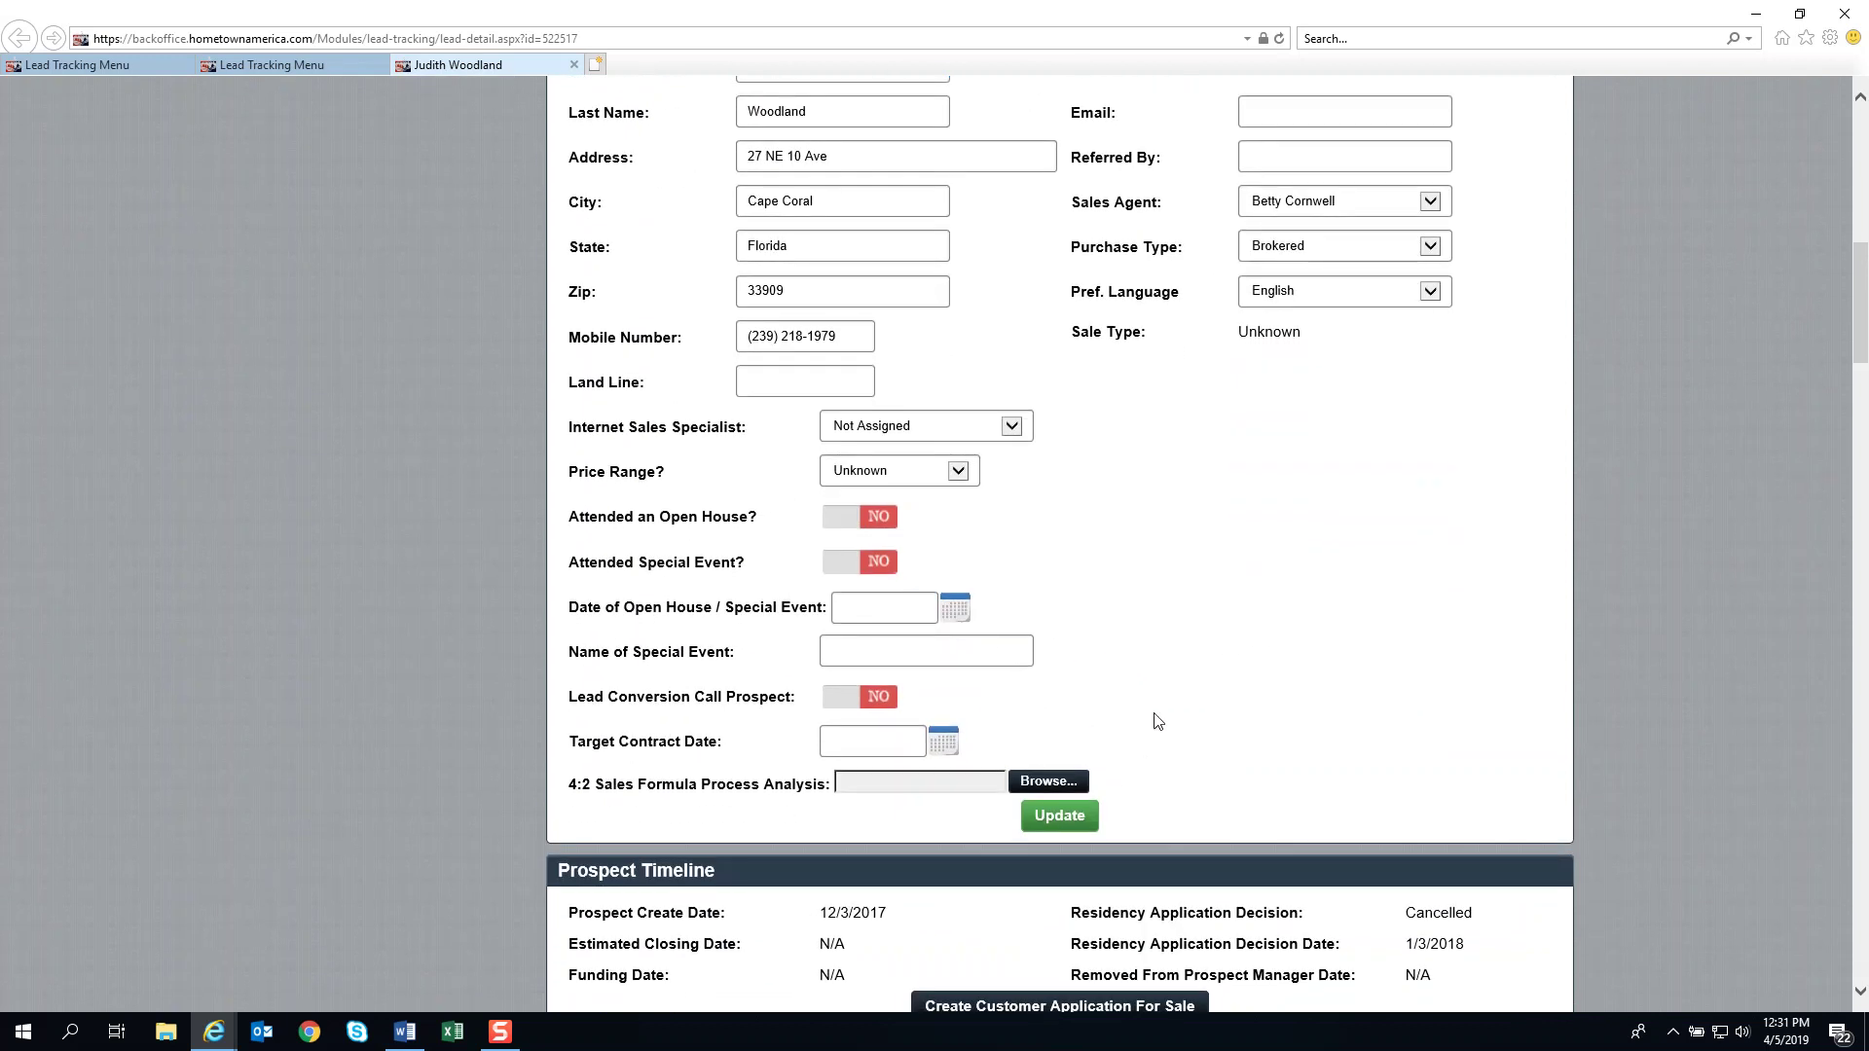
scroll(1157, 720, "up", 7)
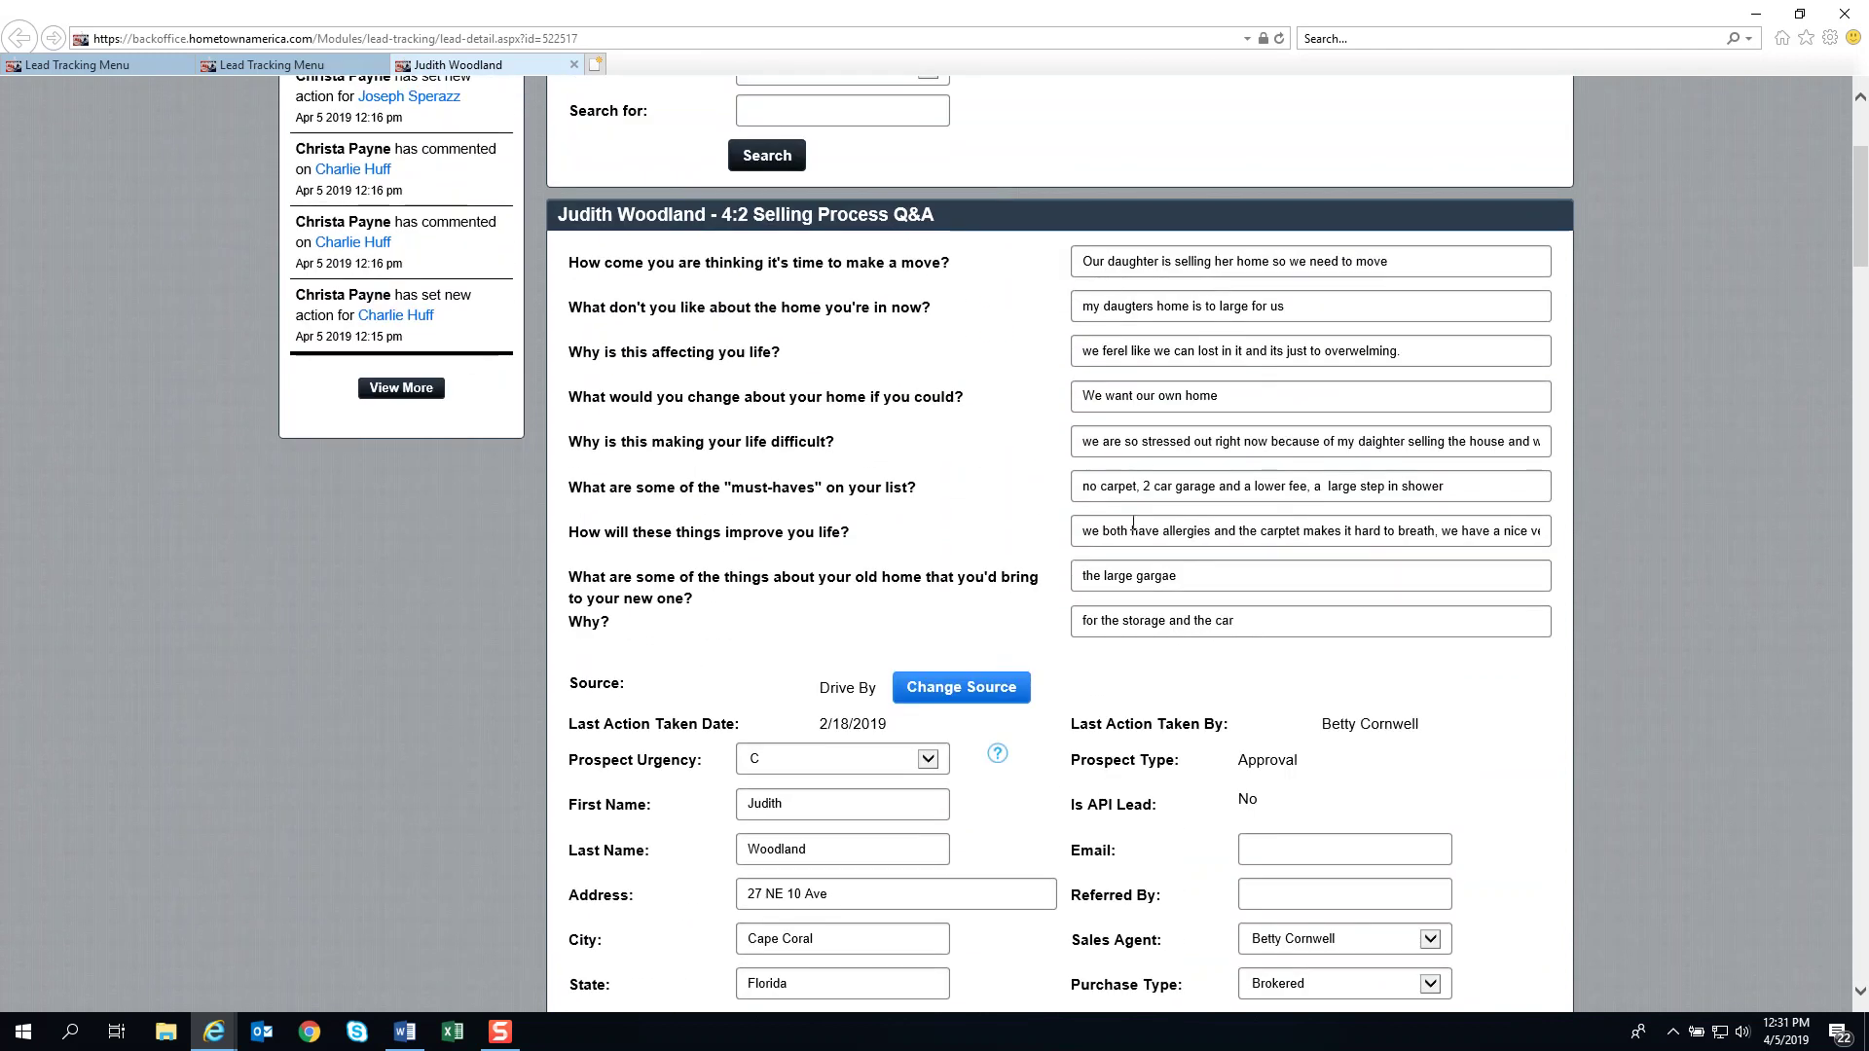
scroll(1212, 608, "down", 5)
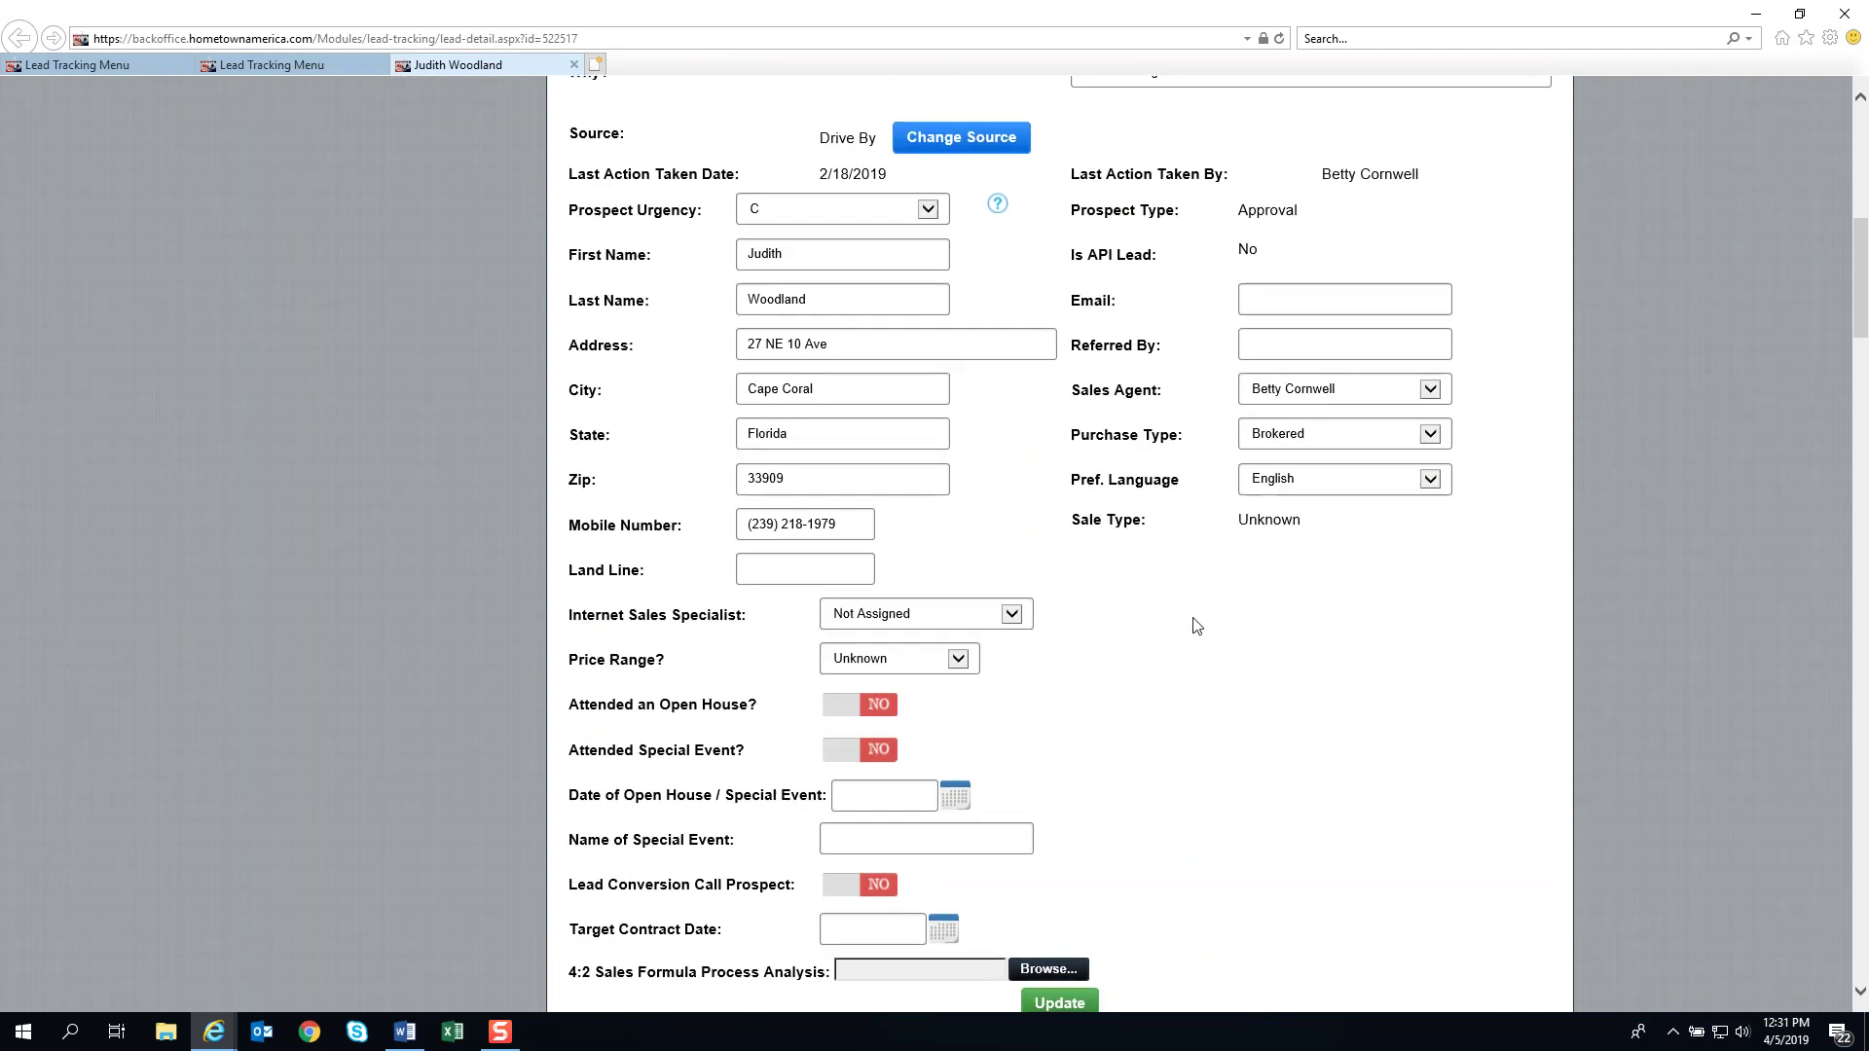
scroll(1197, 626, "down", 2)
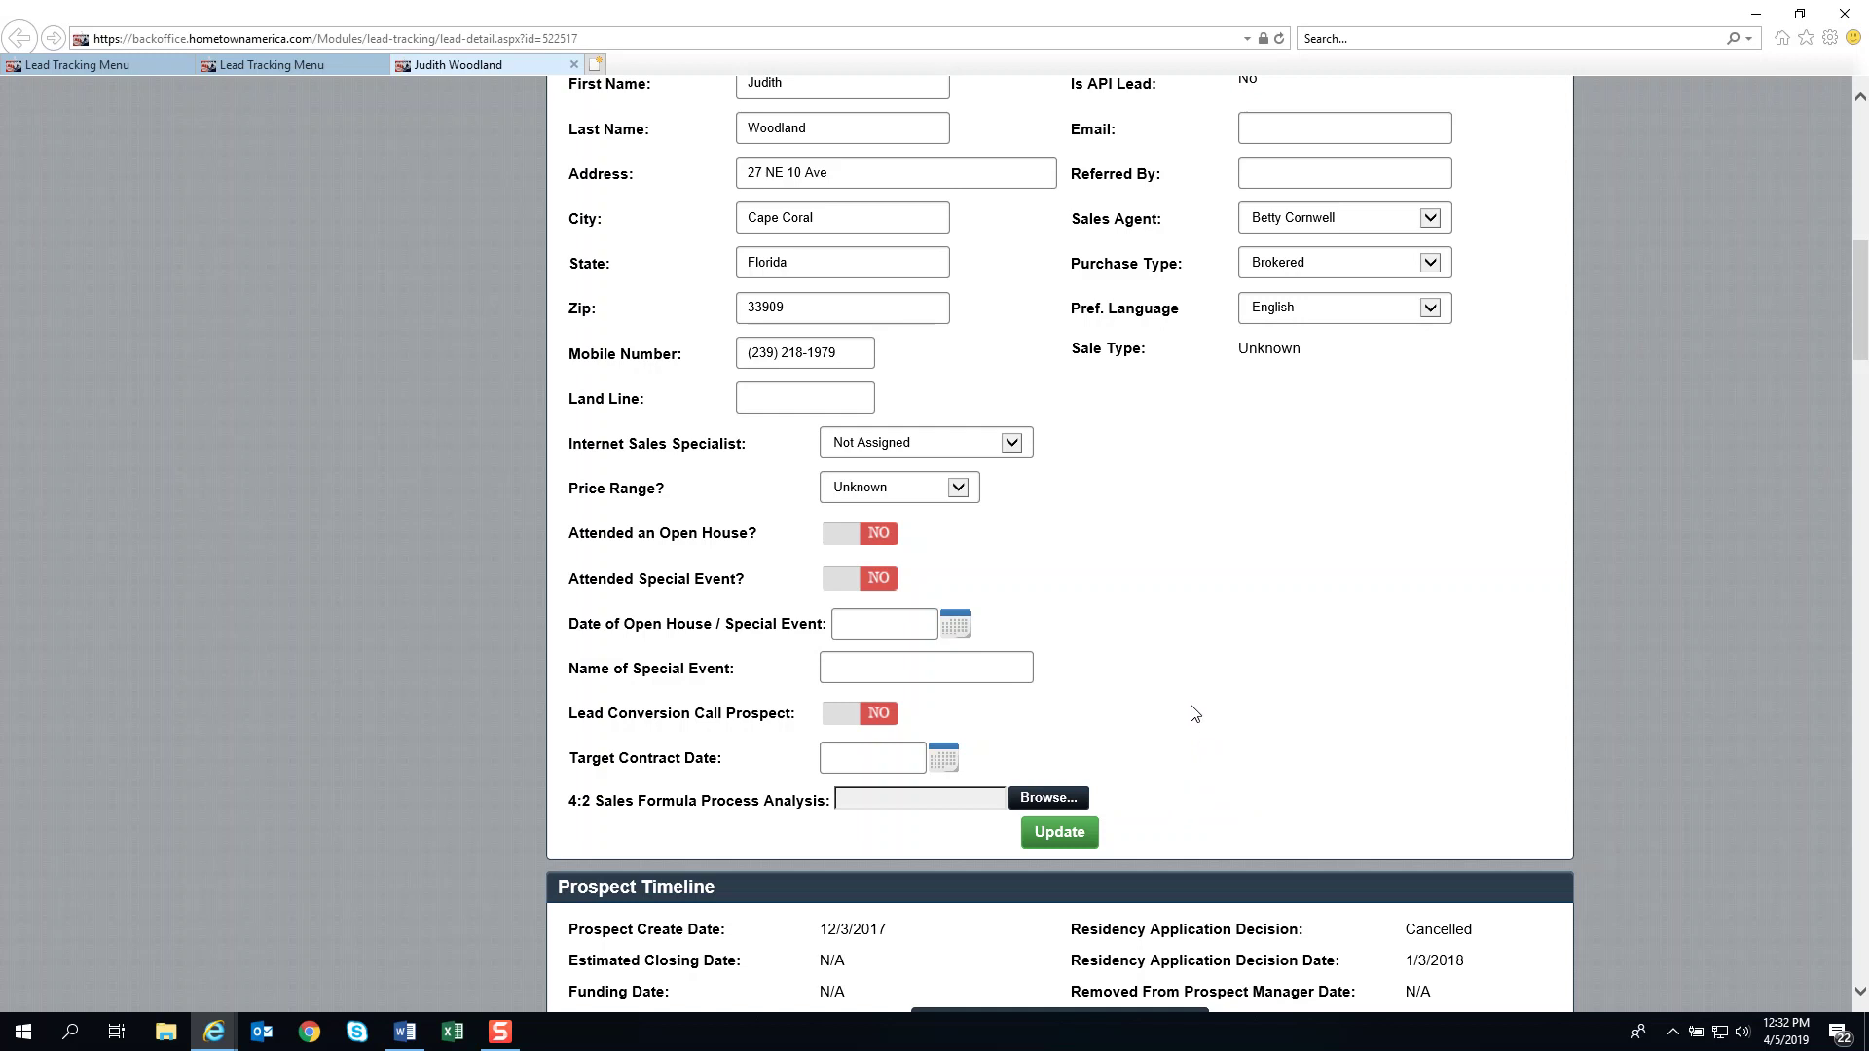
scroll(1195, 714, "up", 2)
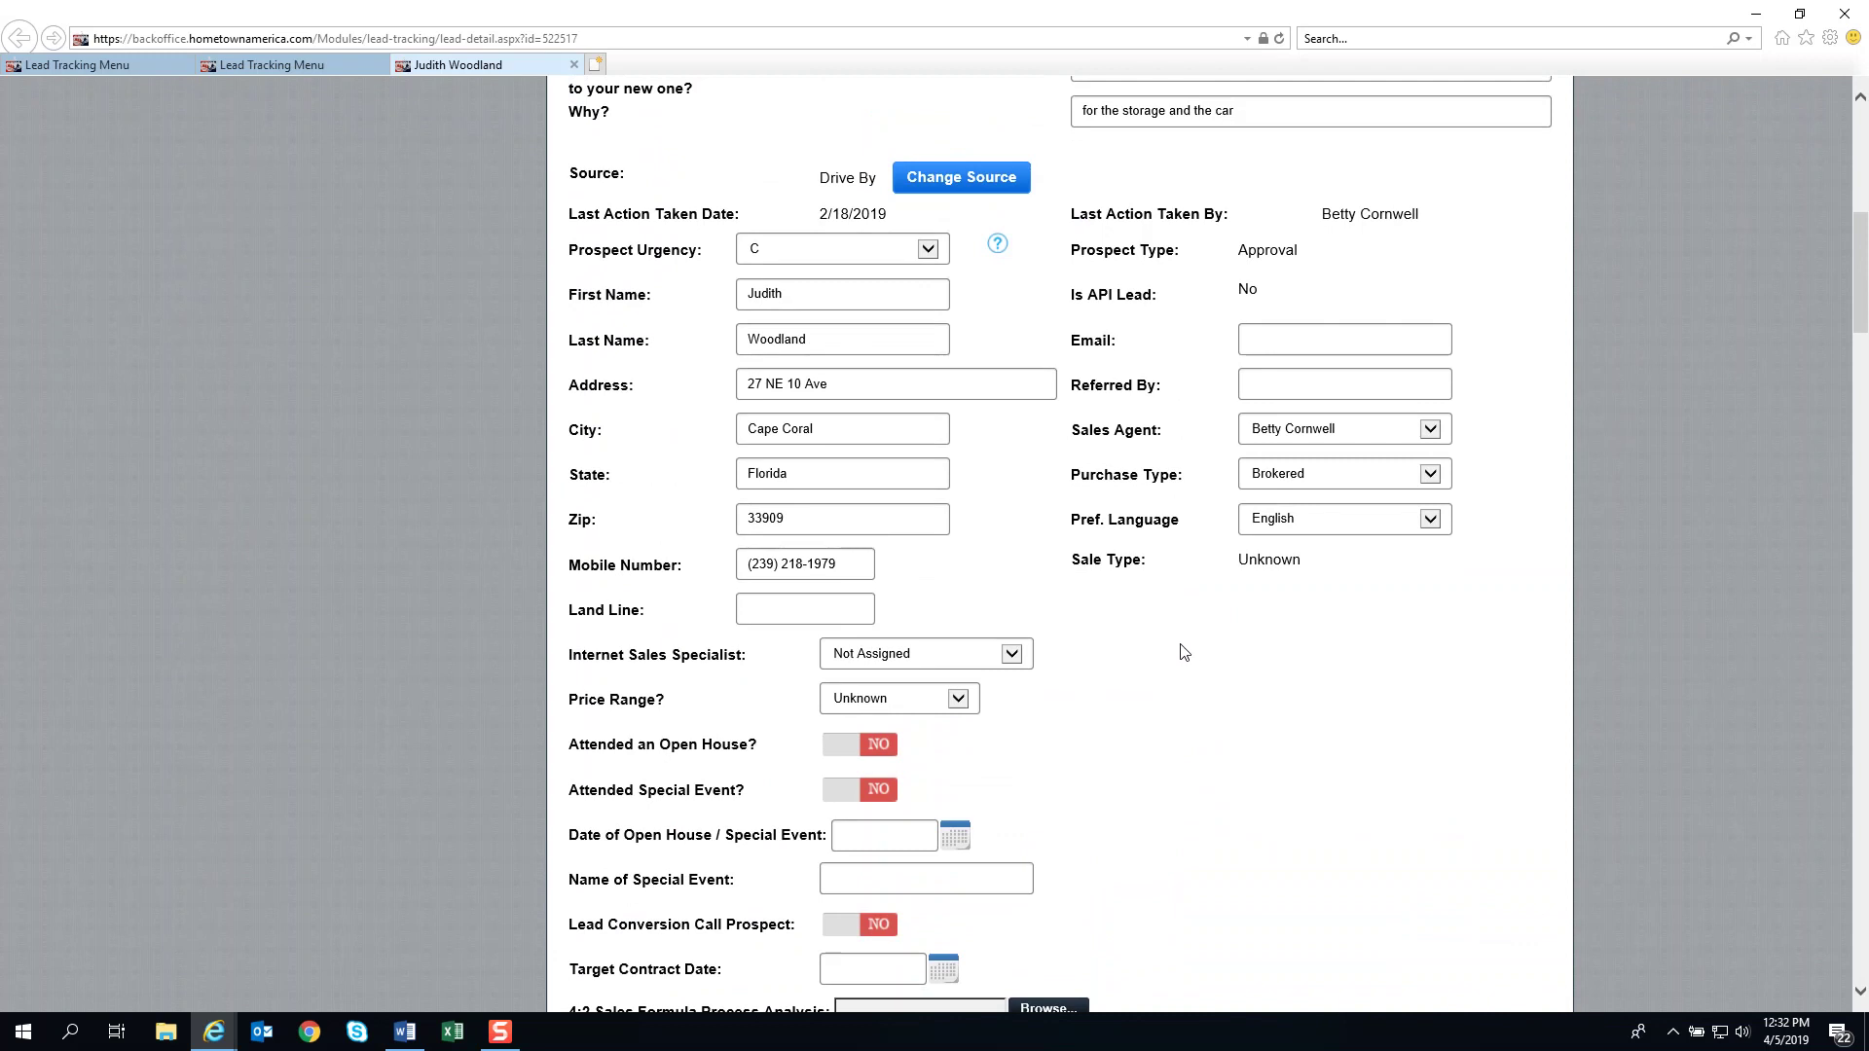
left_click(1431, 475)
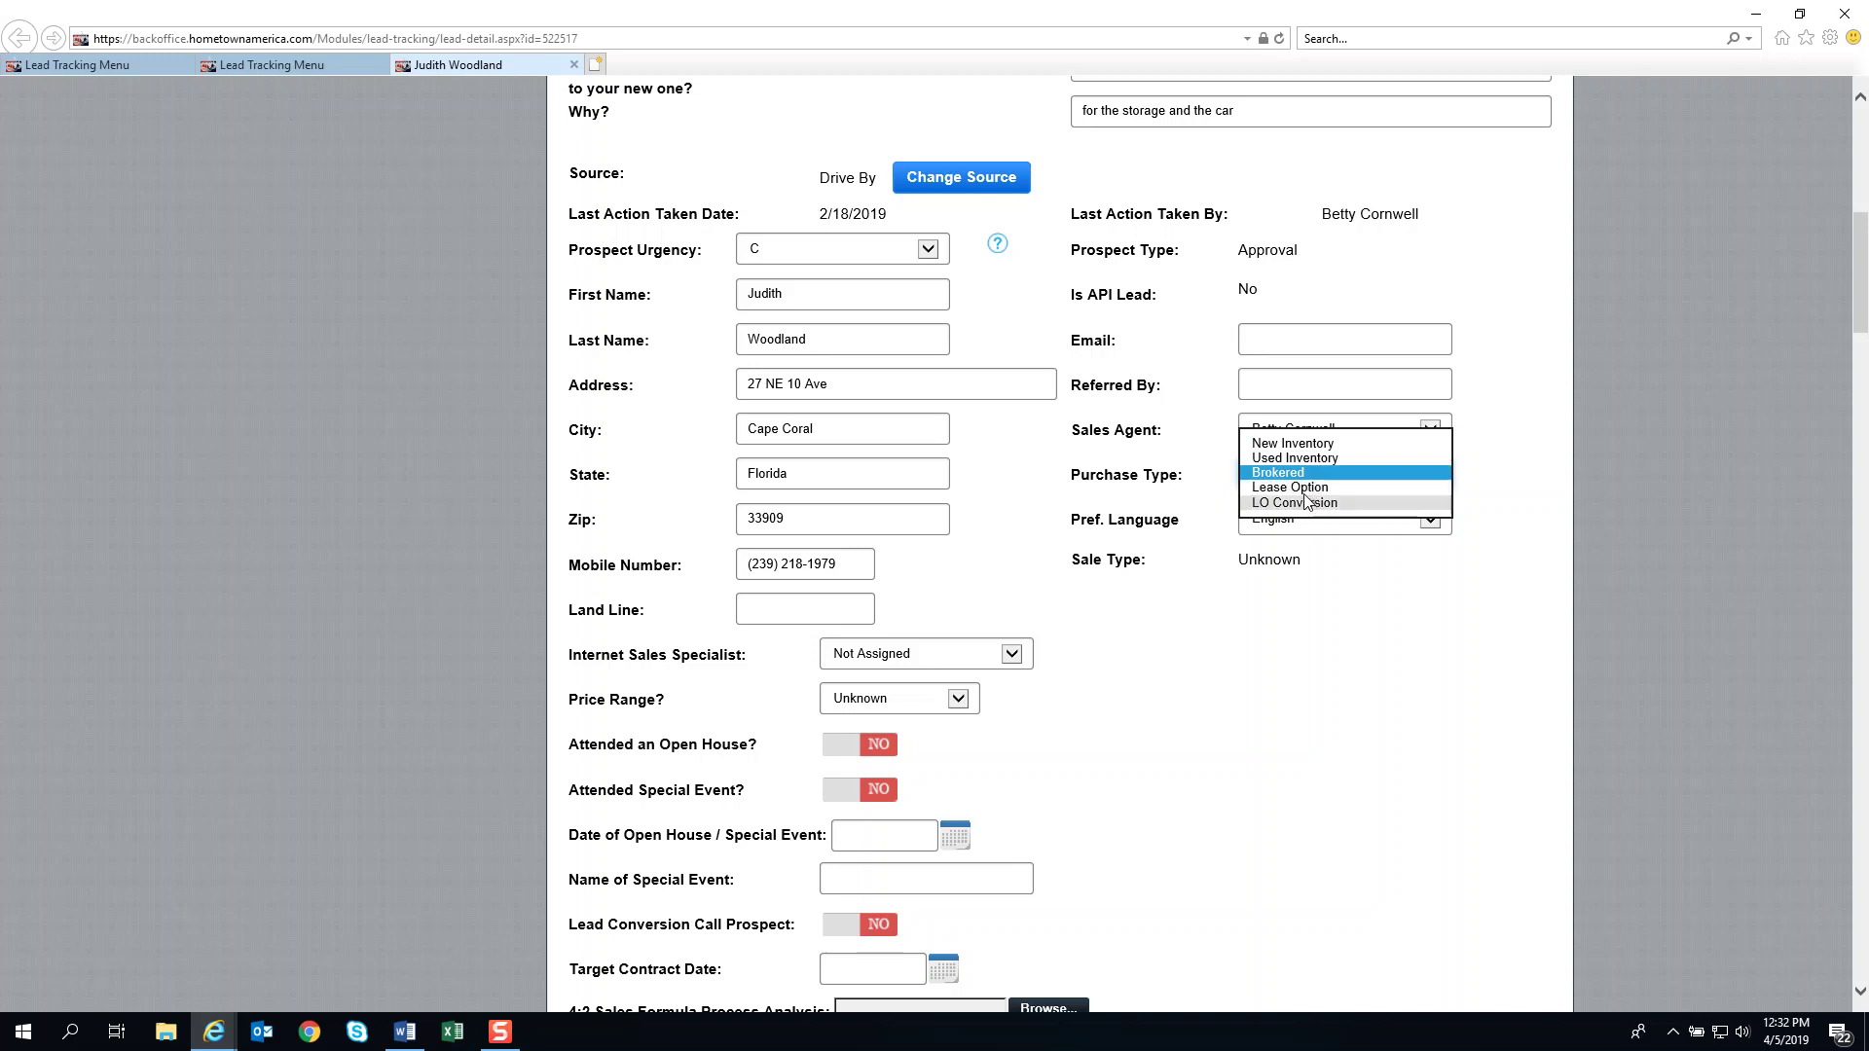
left_click(1215, 453)
left_click(1428, 475)
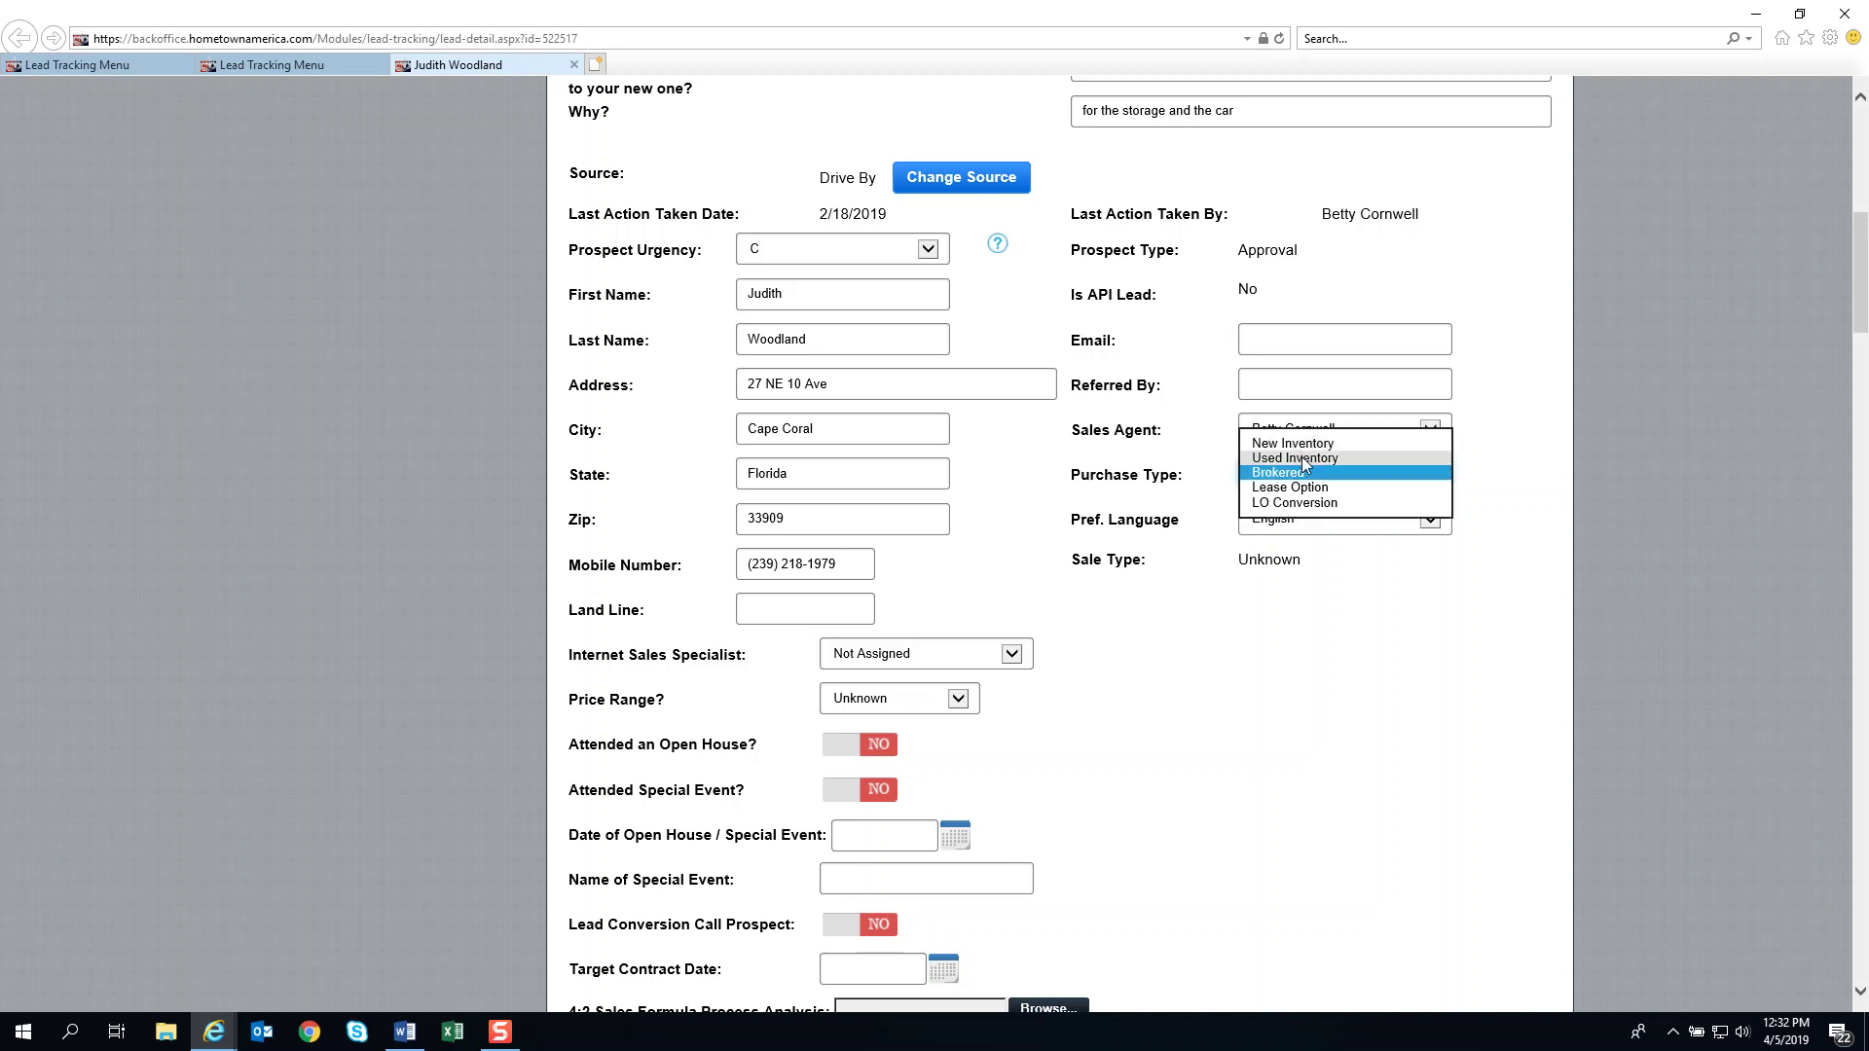
left_click(1201, 461)
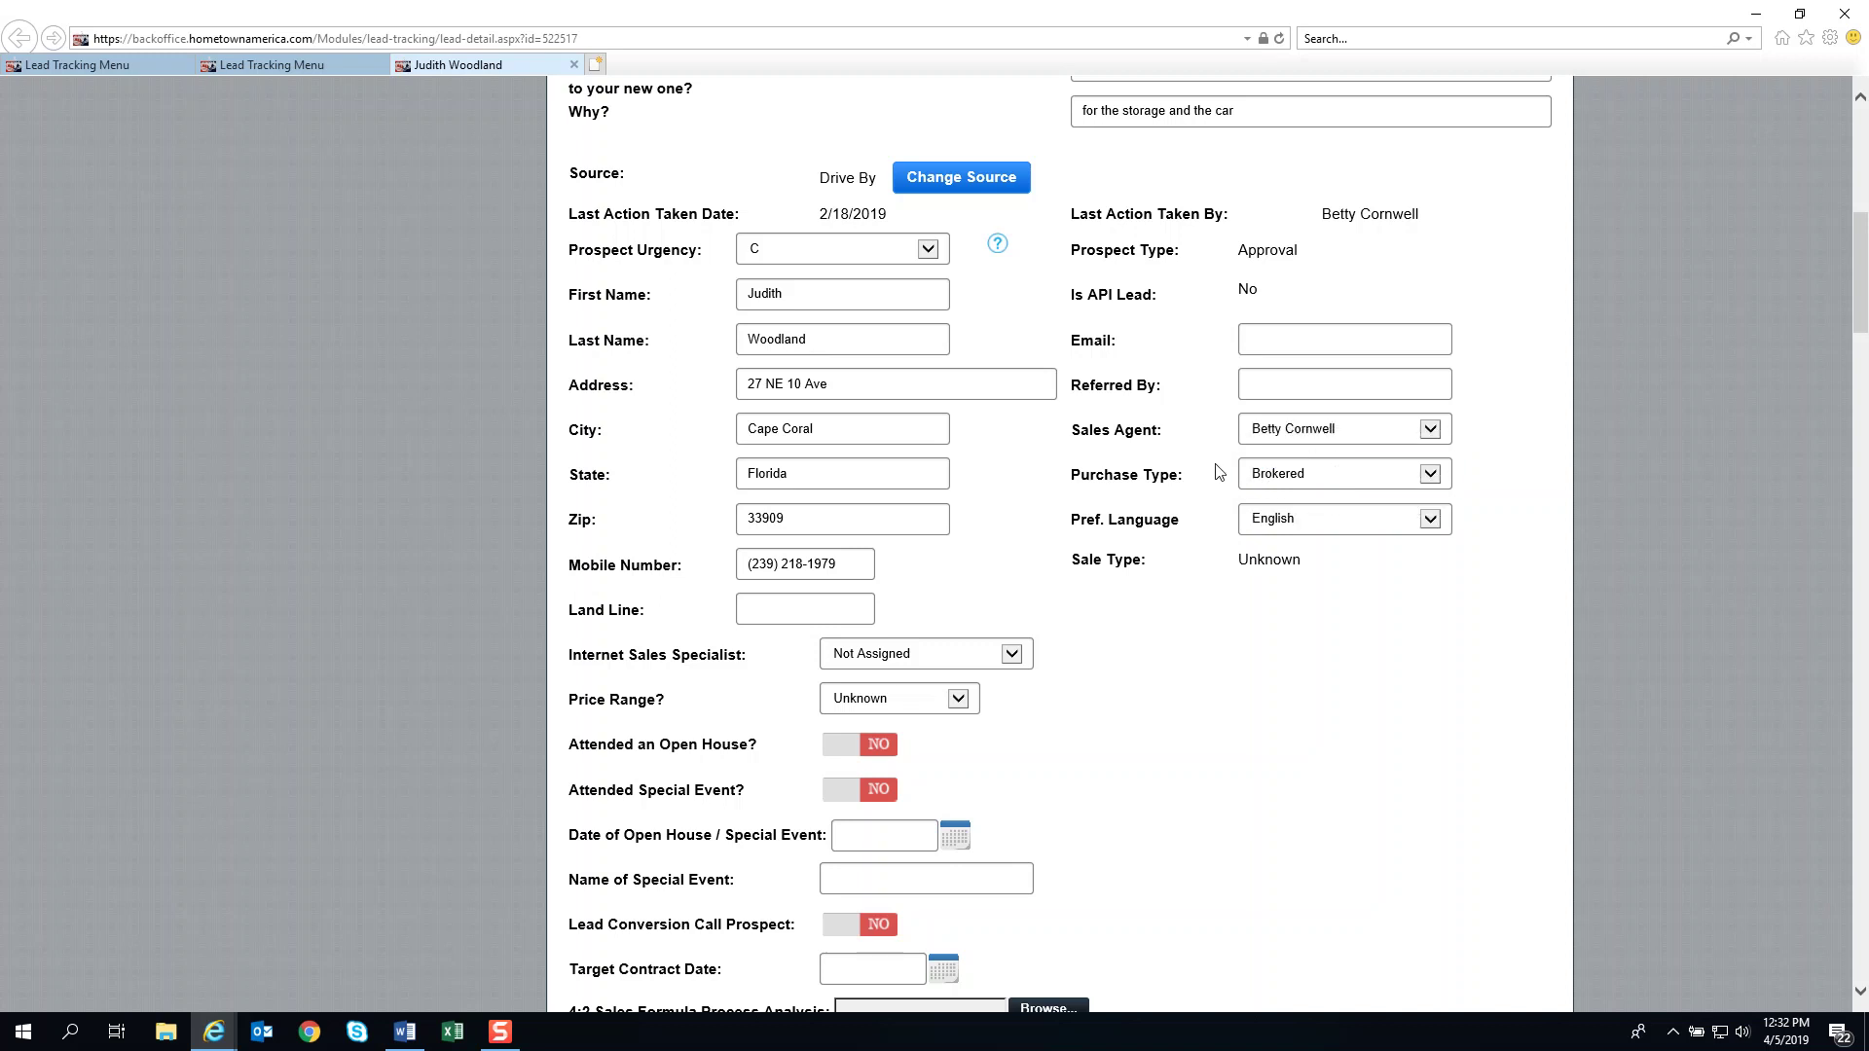
left_click(1429, 477)
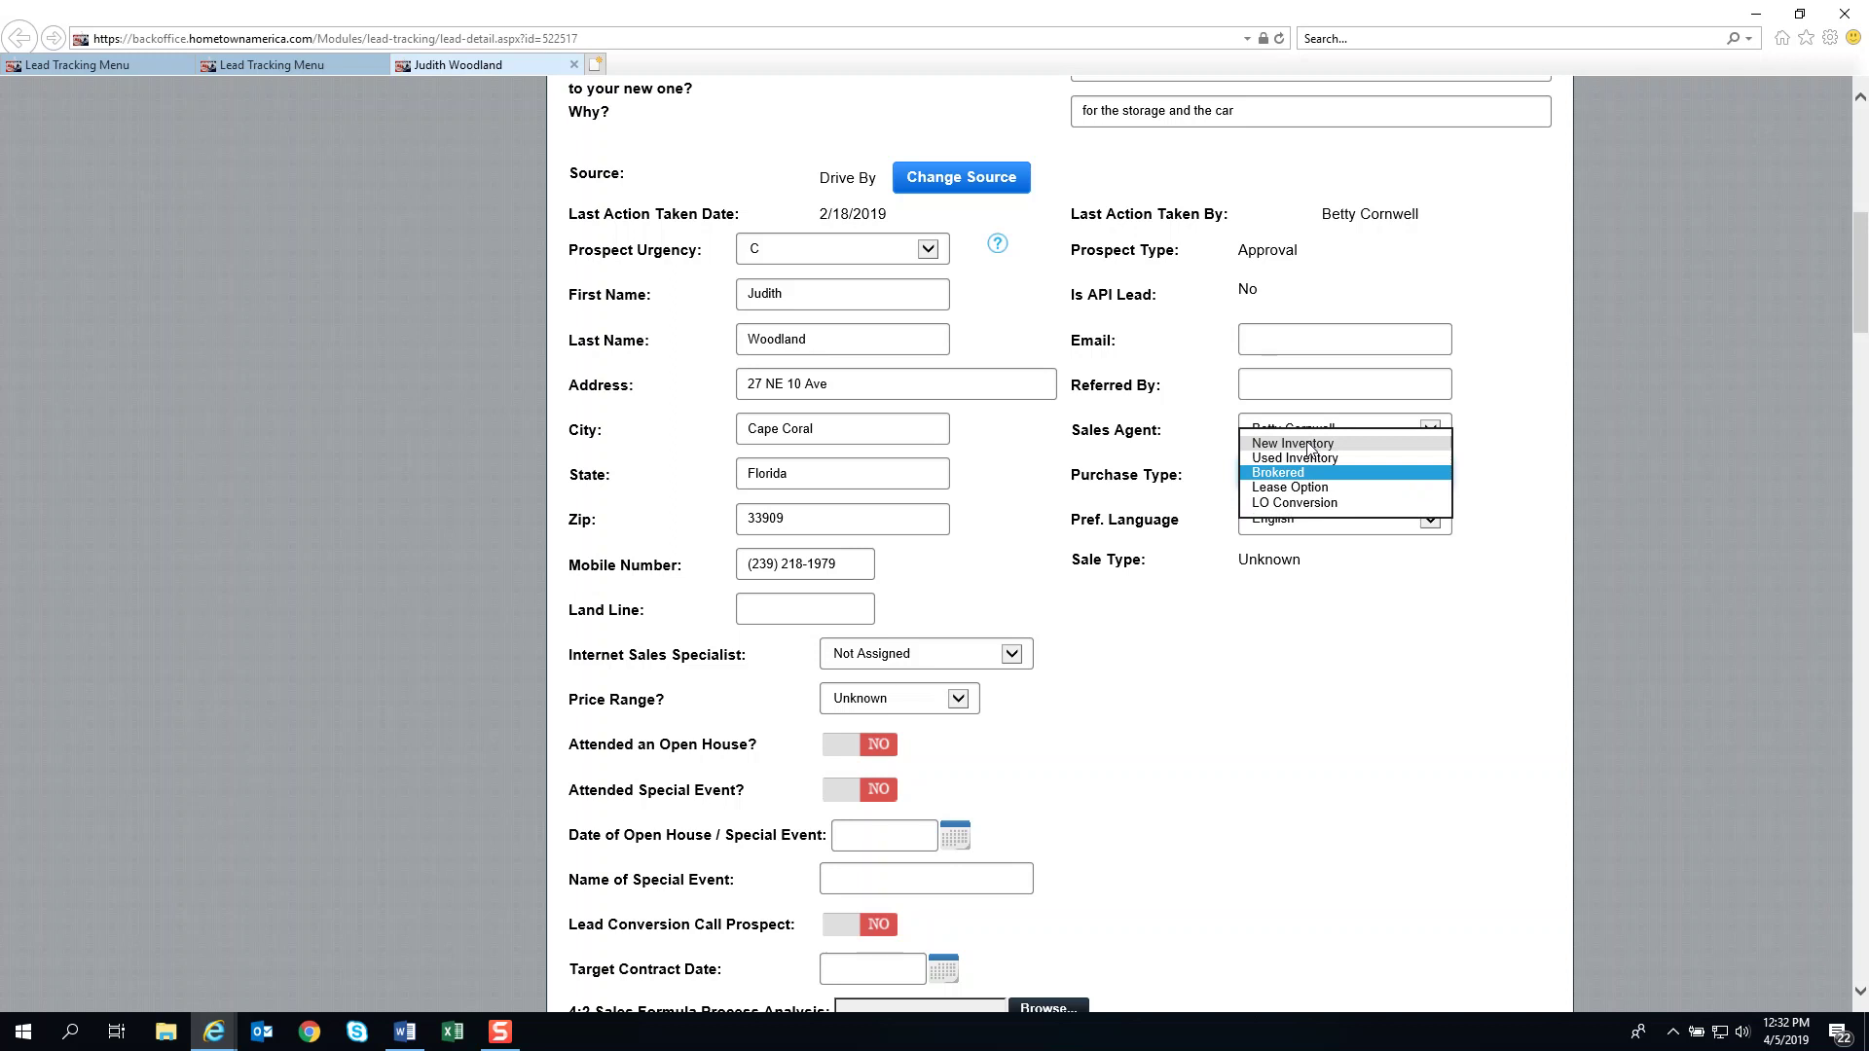
left_click(1225, 447)
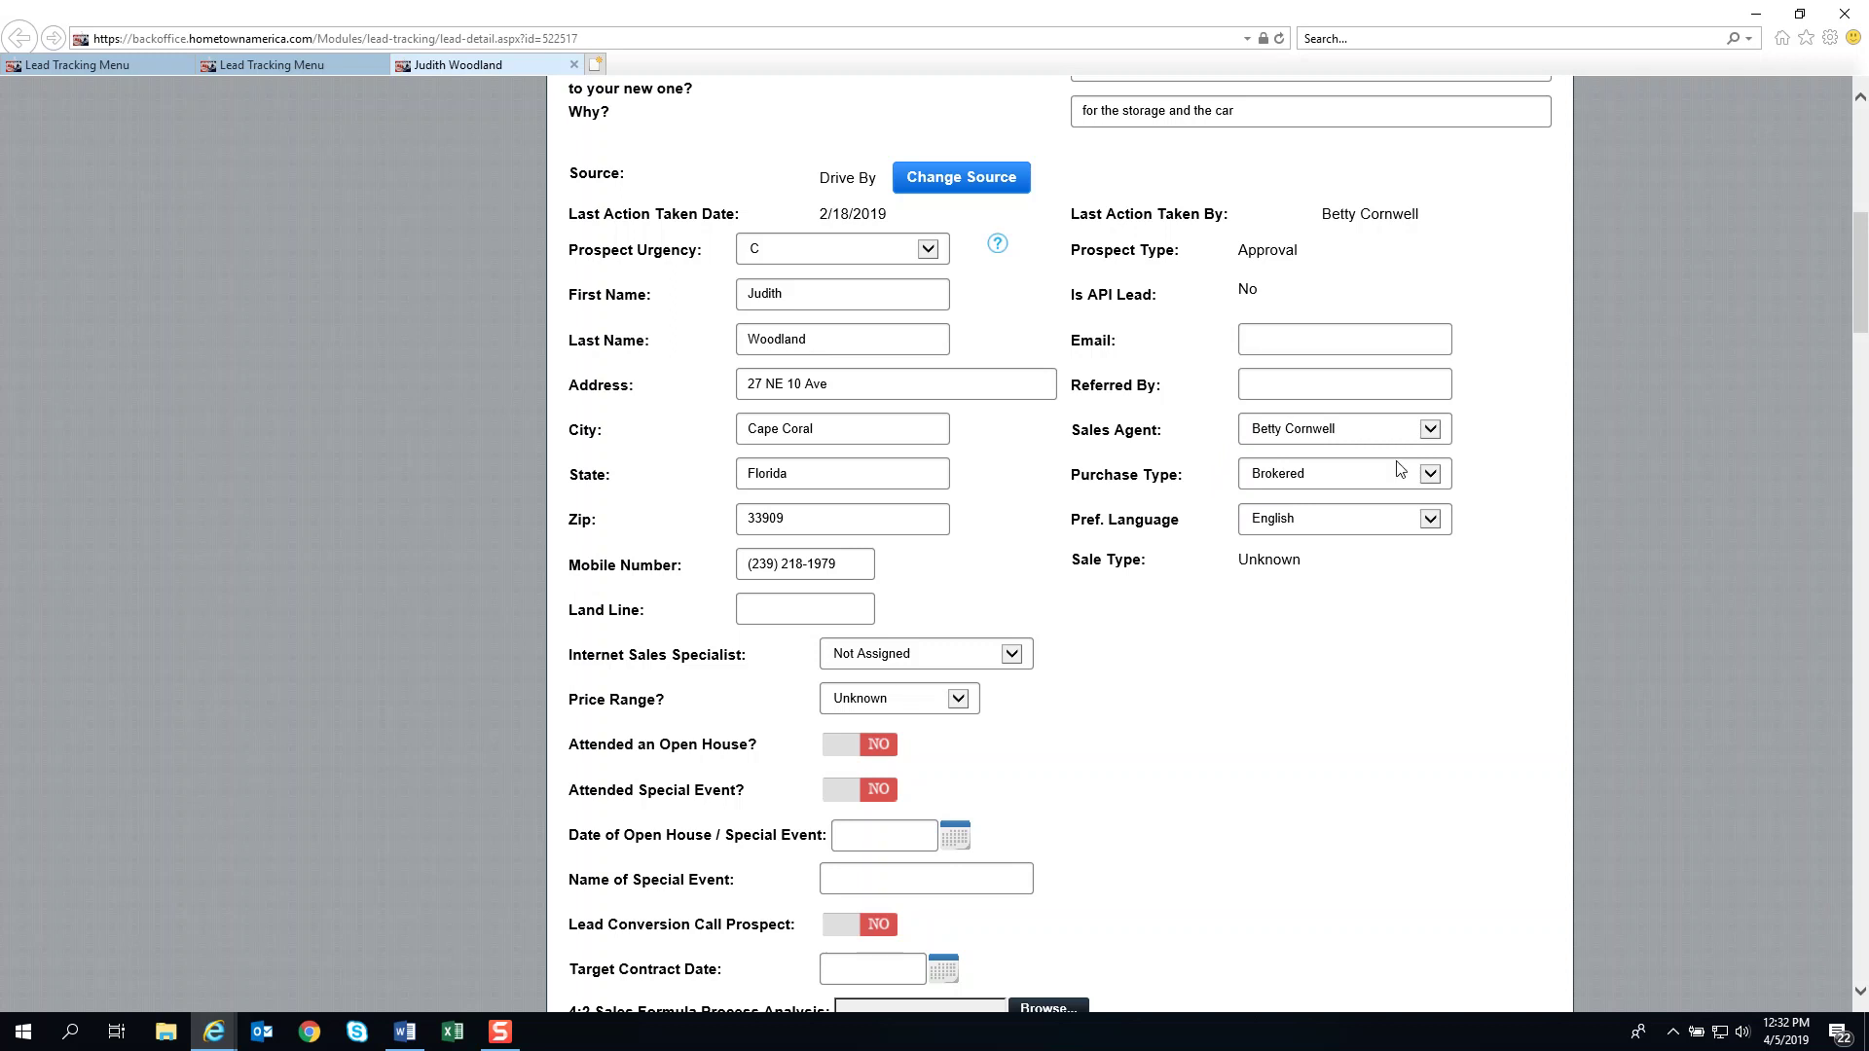
left_click(1427, 474)
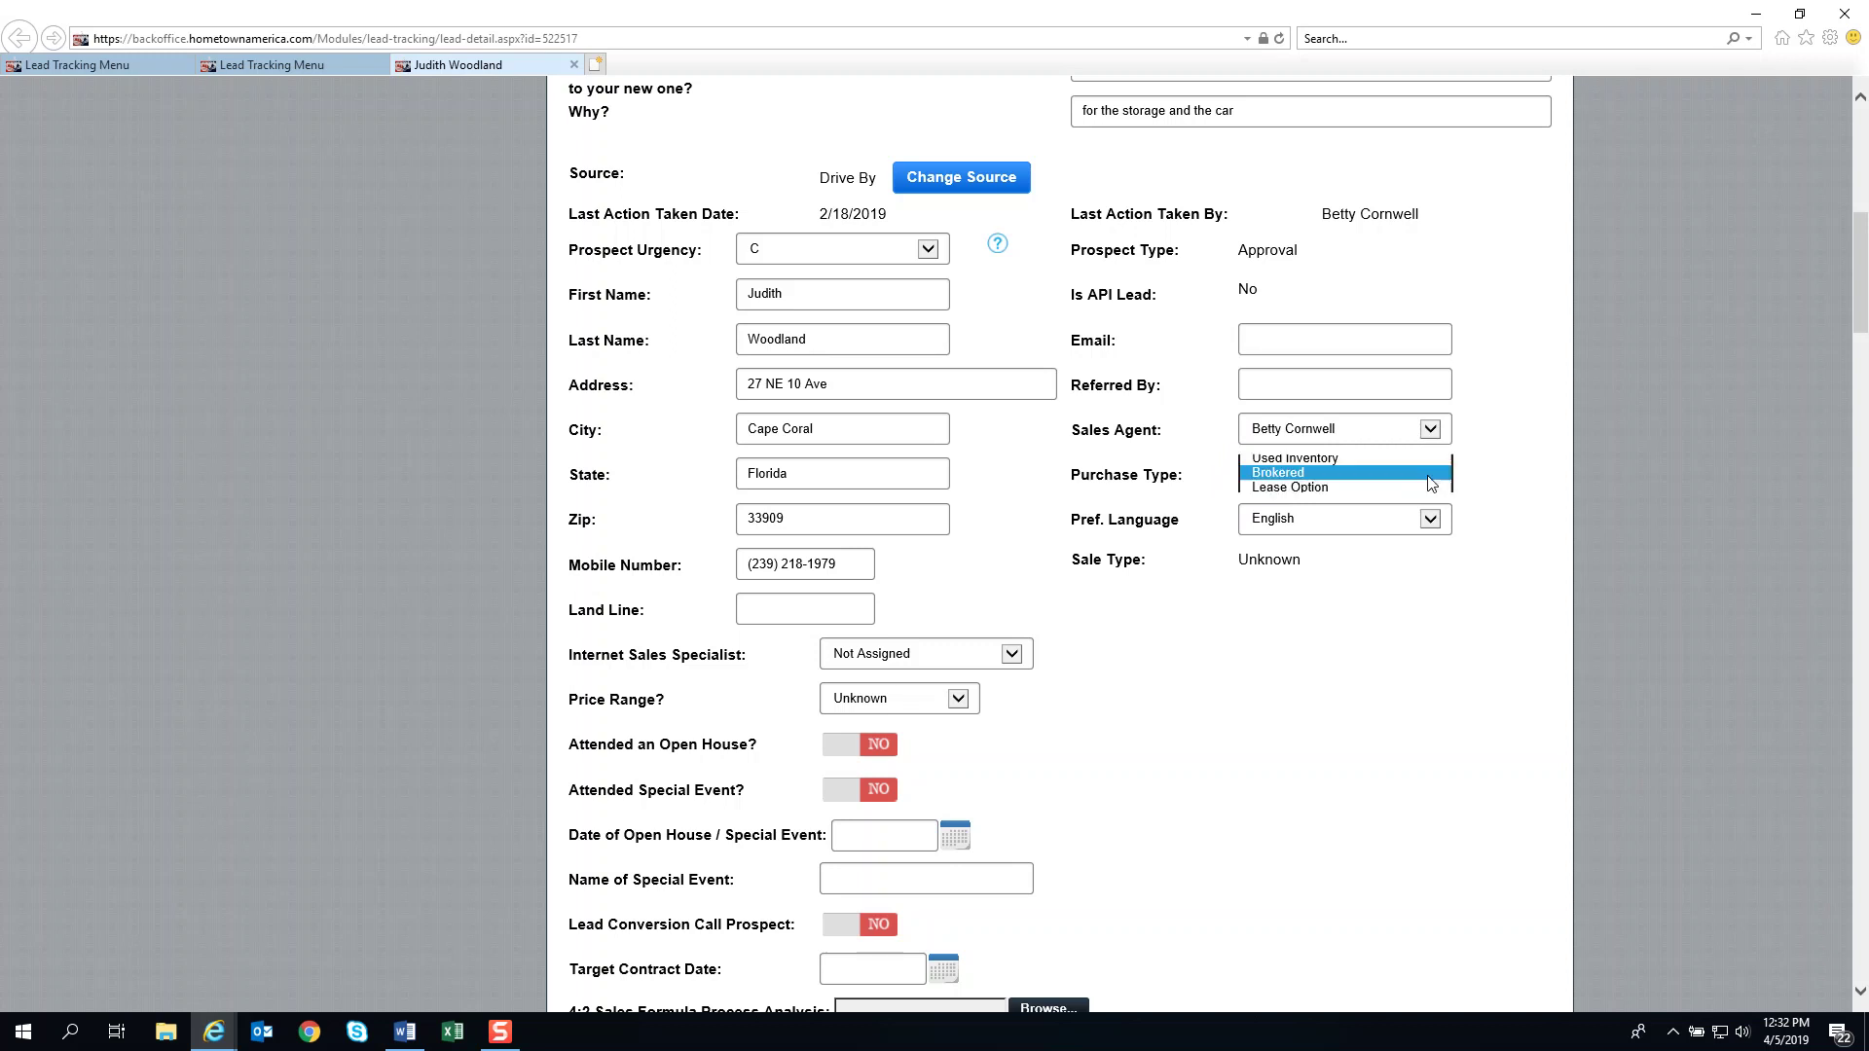
left_click(1300, 470)
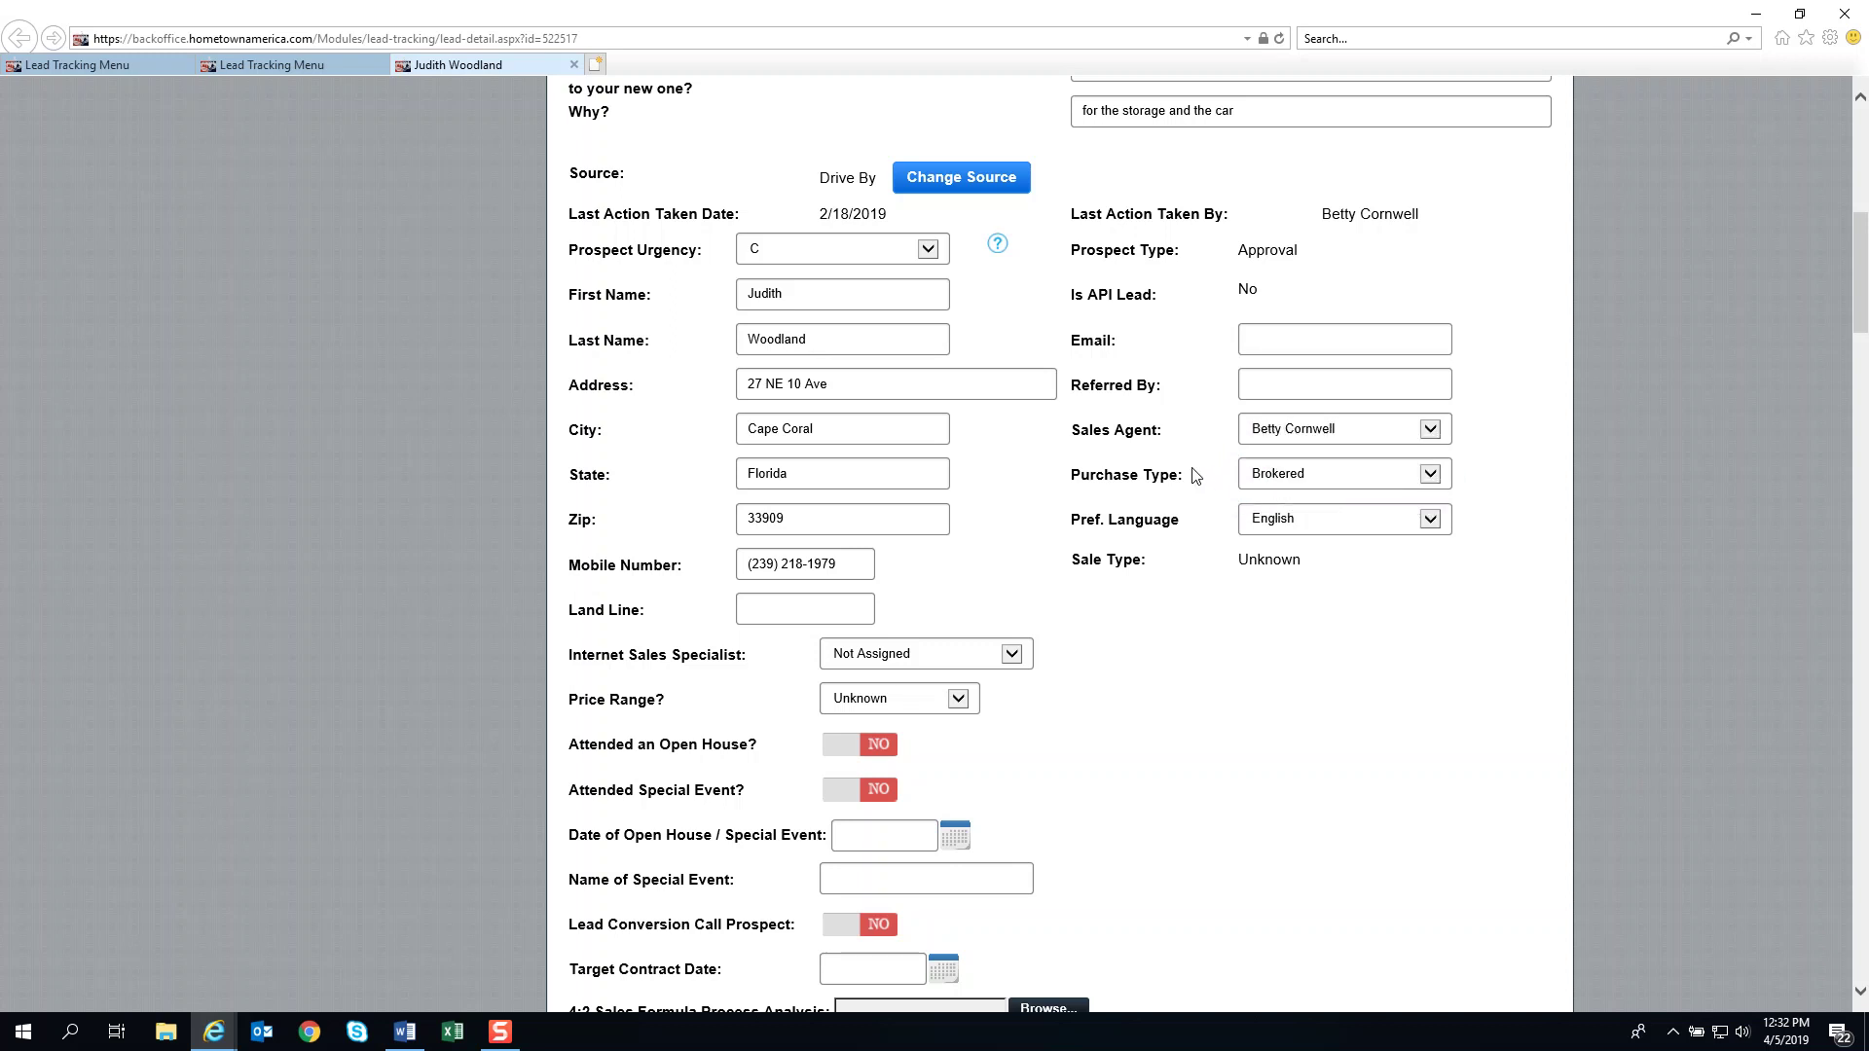
- Save the lead with Purchase Type Brokered using the green Update button
scroll(1360, 624, "down", 3)
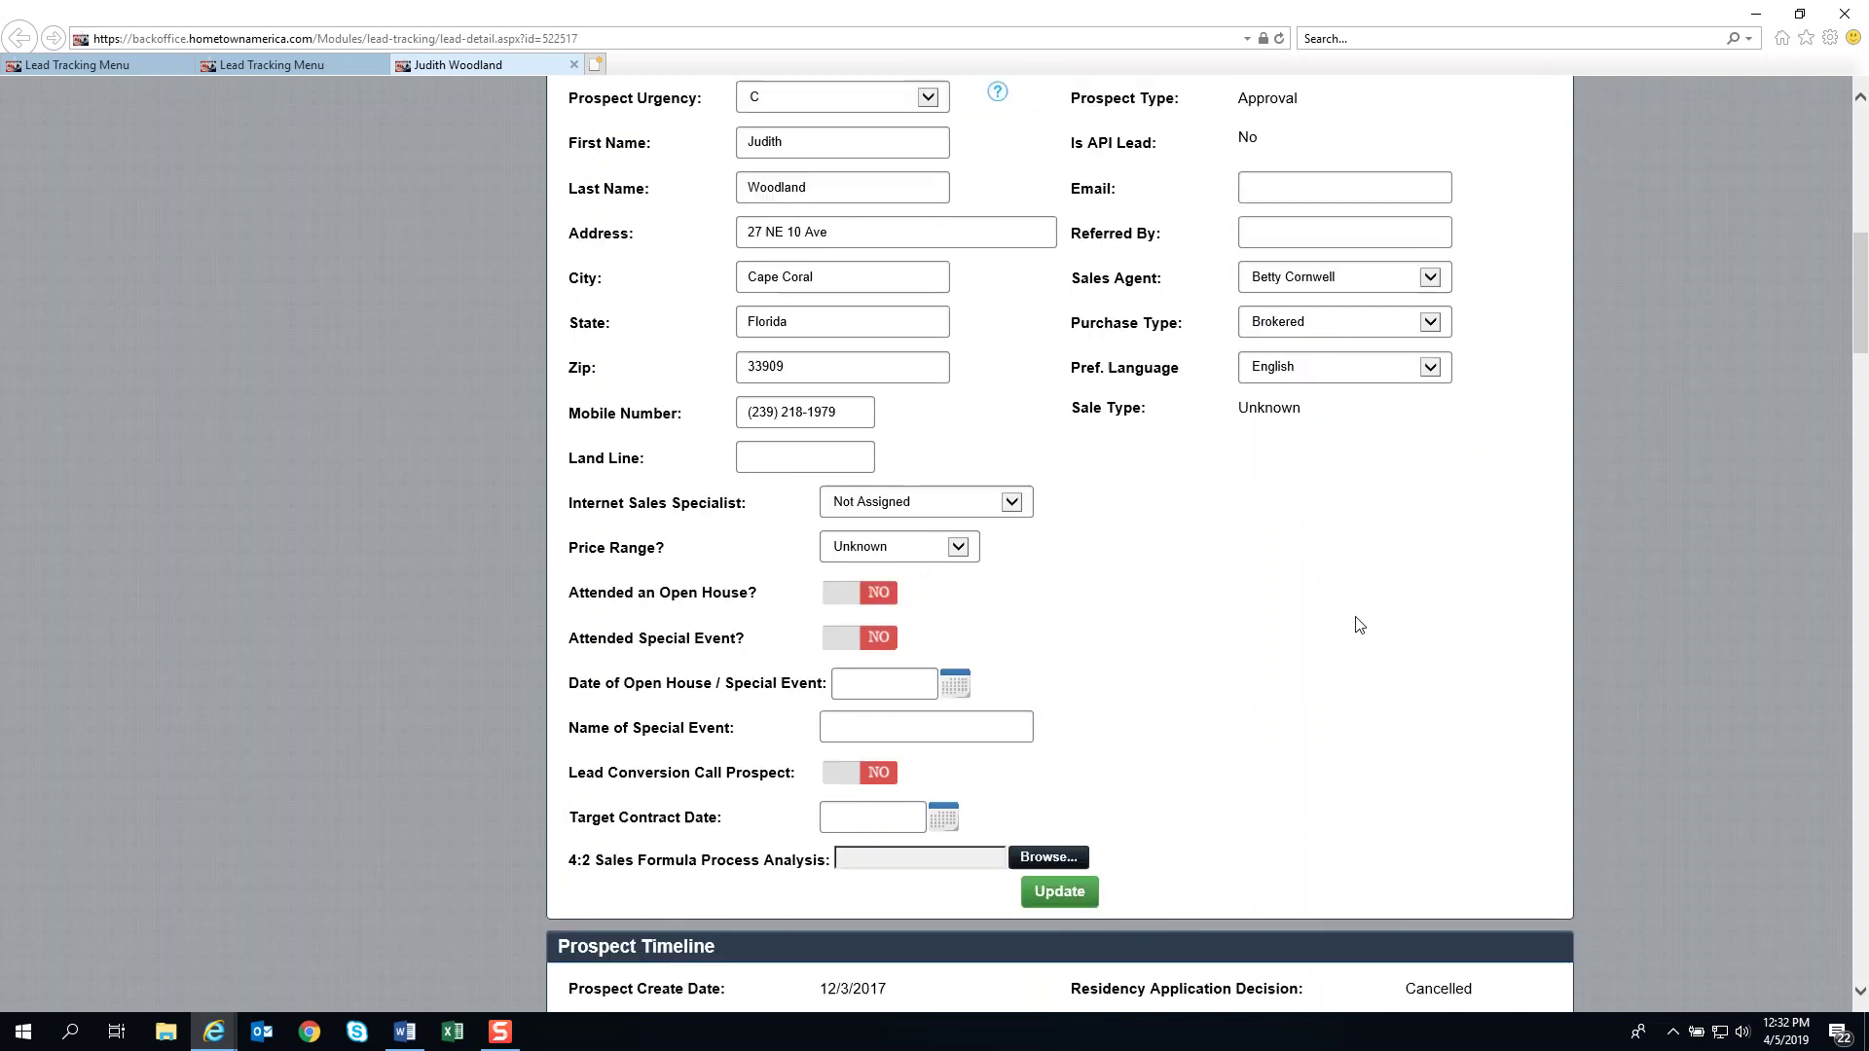
scroll(1360, 624, "down", 1)
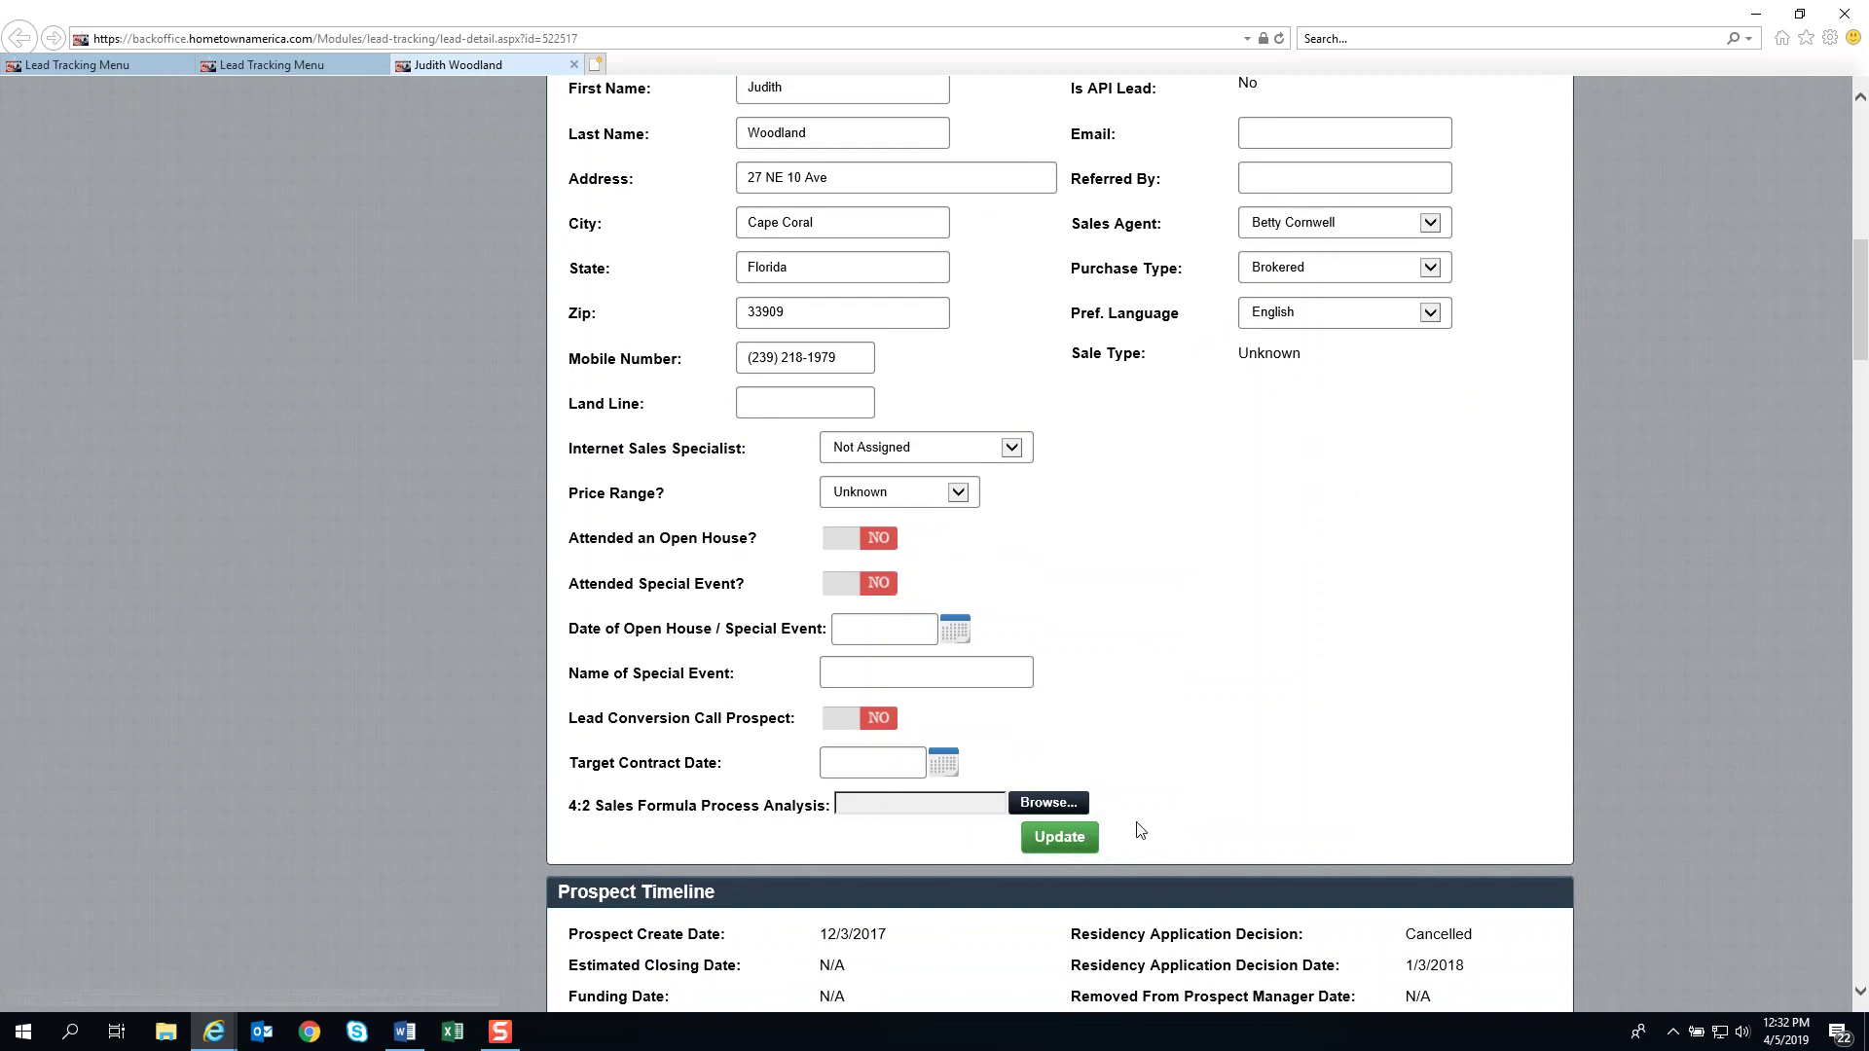
left_click(1053, 835)
- Submit the lead's changes once more, then switch over to Word
scroll(1261, 716, "up", 5)
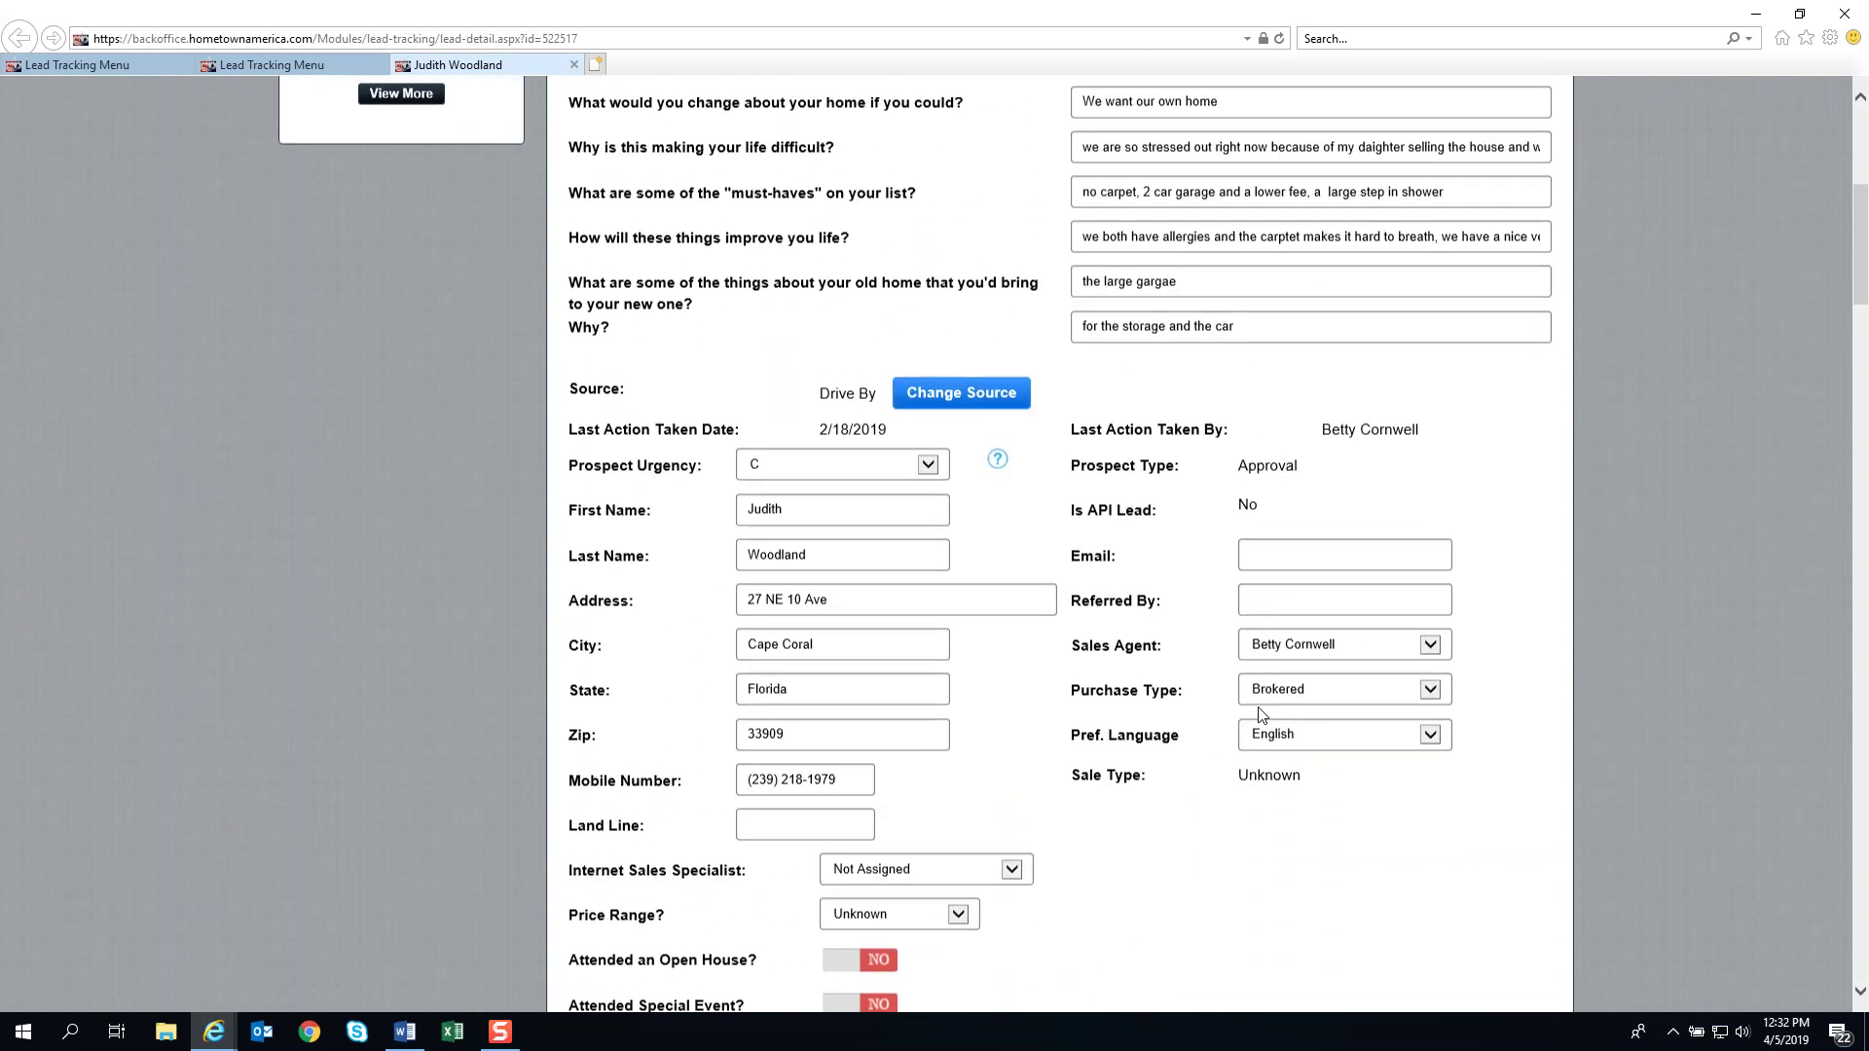
scroll(1188, 275, "up", 3)
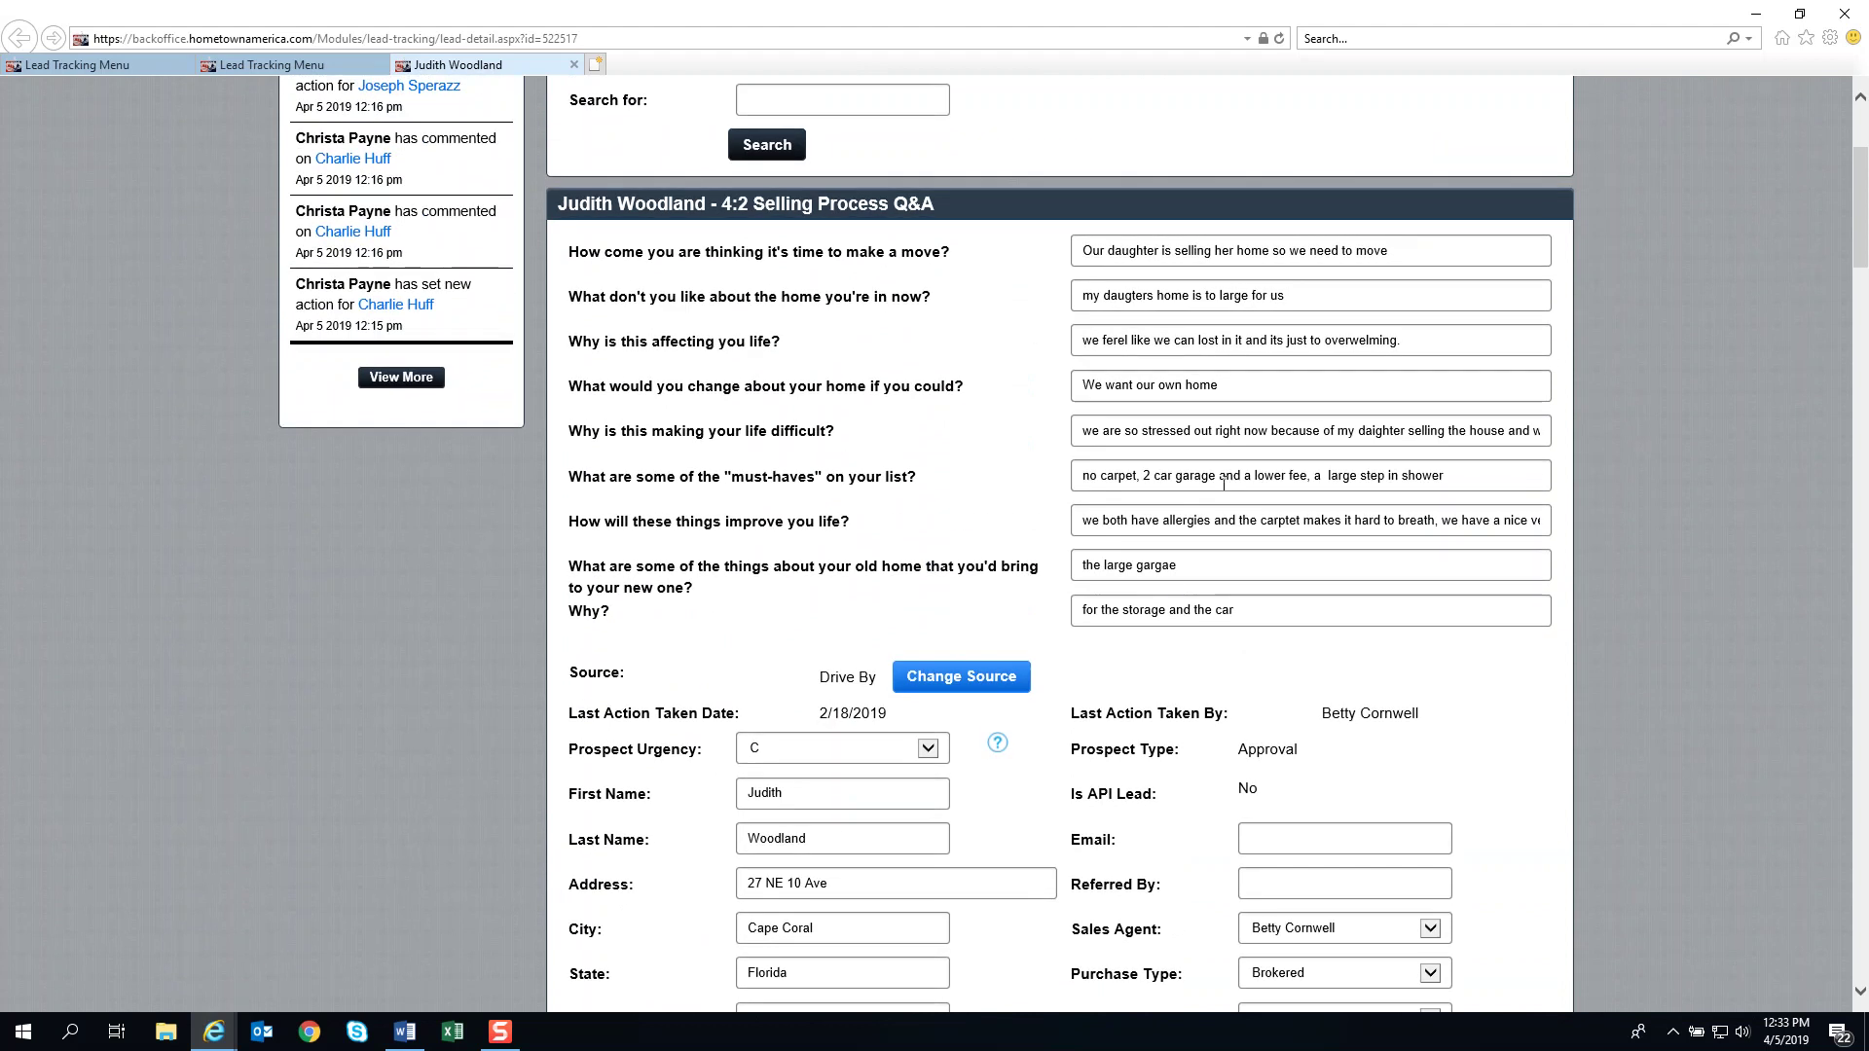
scroll(1224, 484, "down", 7)
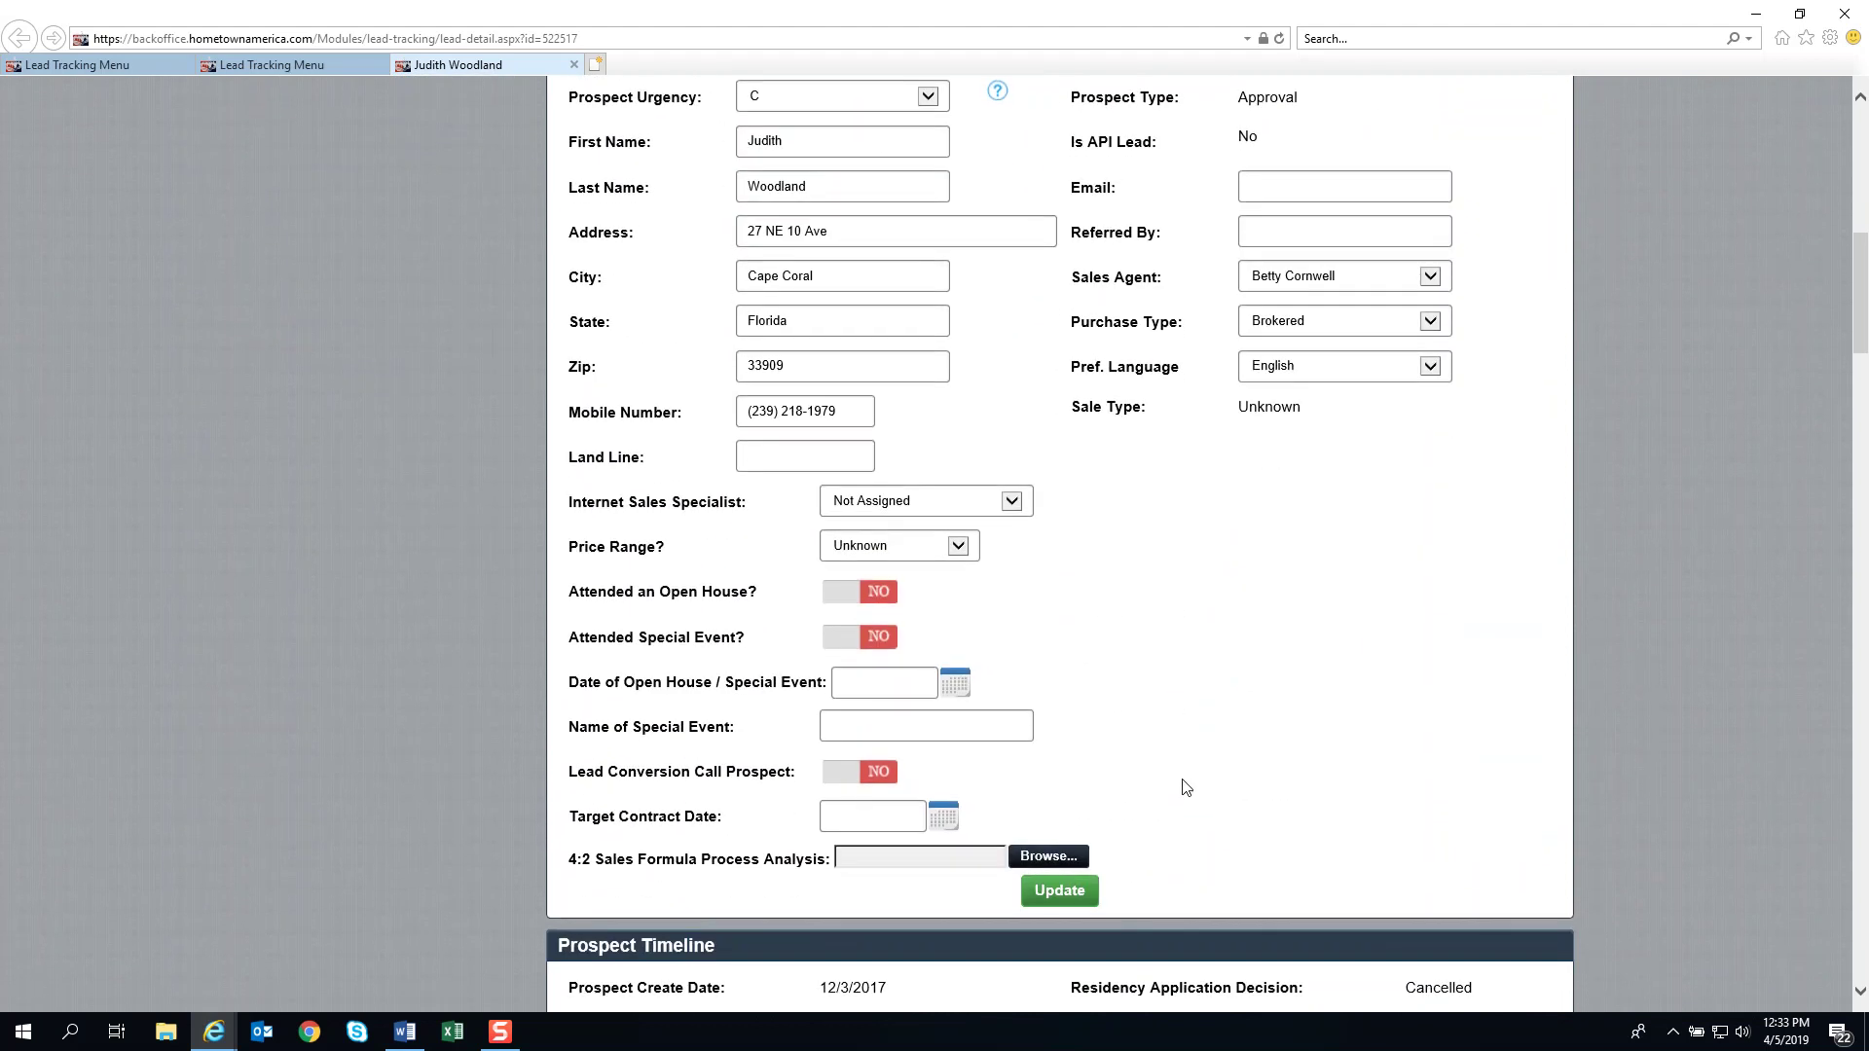
left_click(1071, 890)
key("alt+Tab")
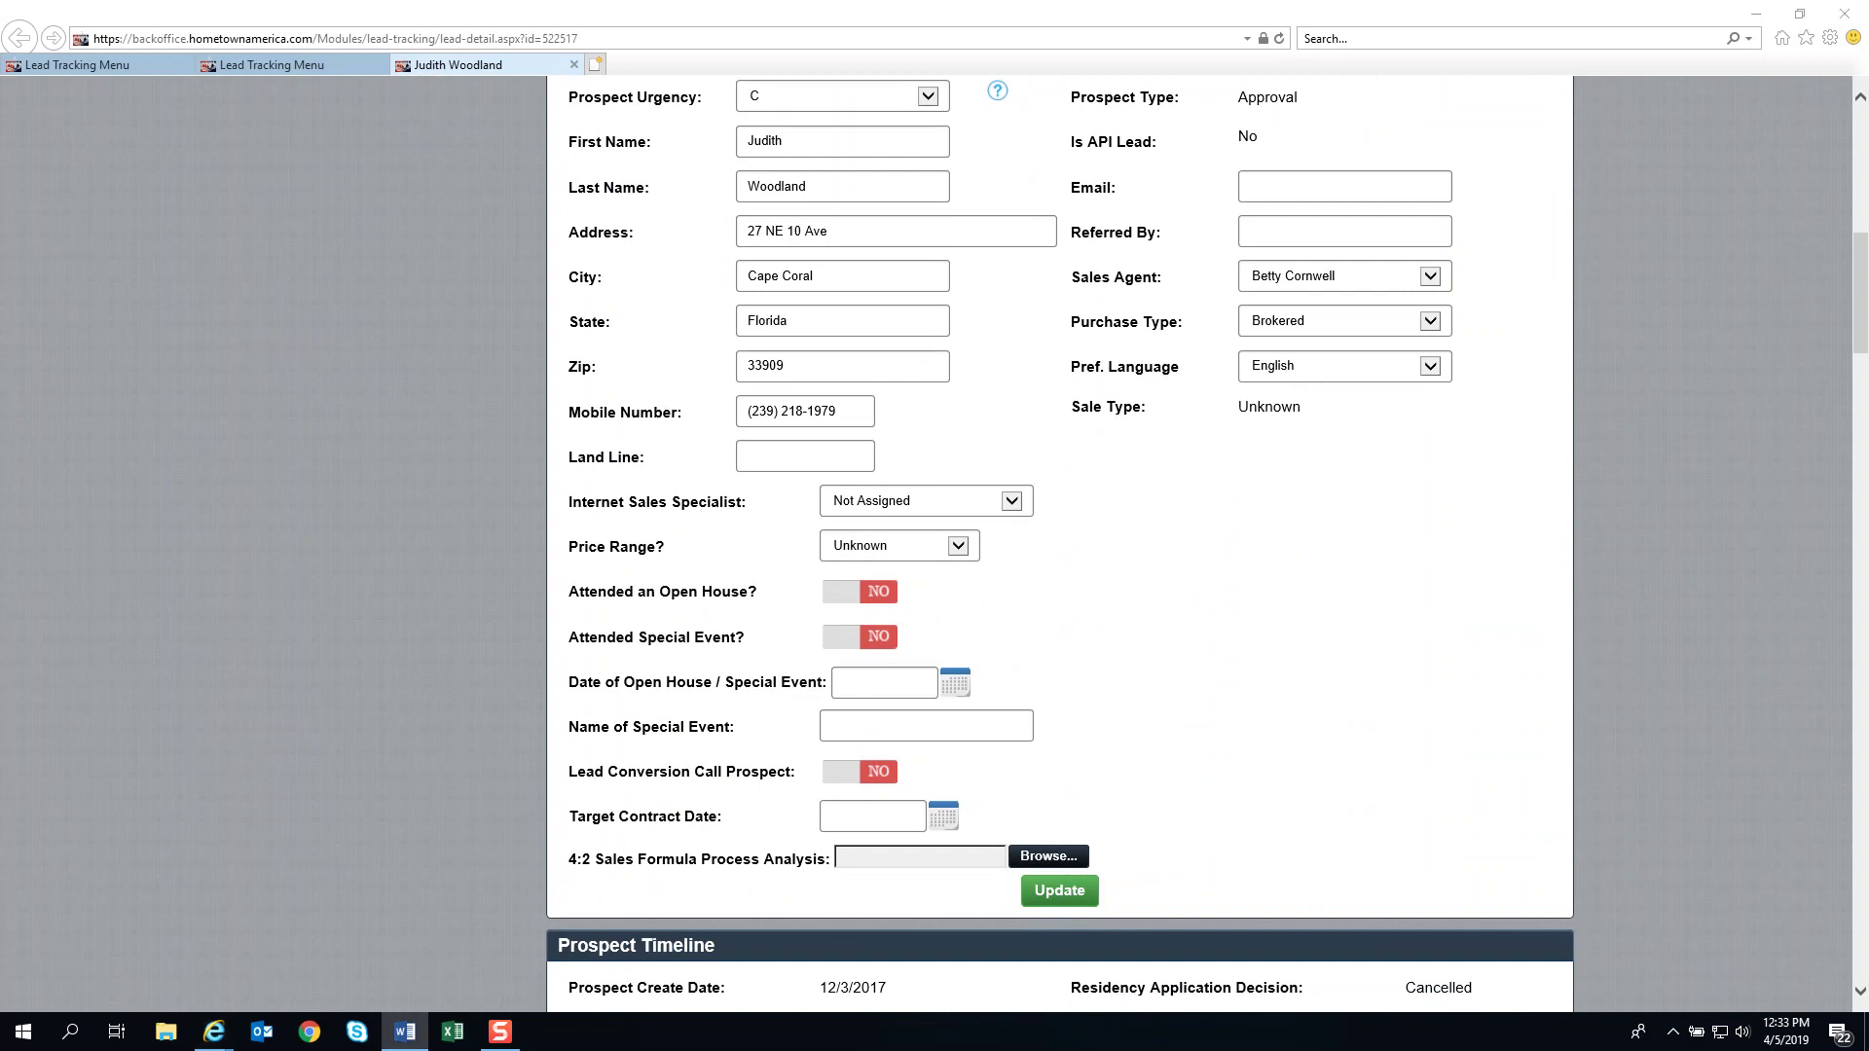